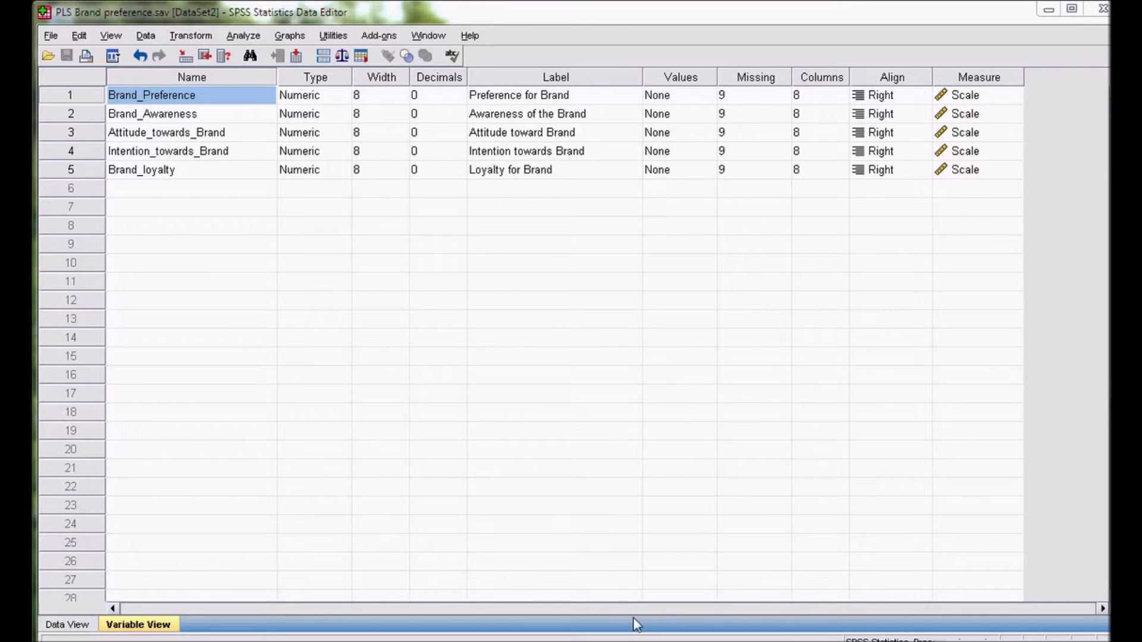
# Review the five brand variables in the dataset one by one, from Brand_Preference to Brand_loyalty.
pyautogui.click(86, 98)
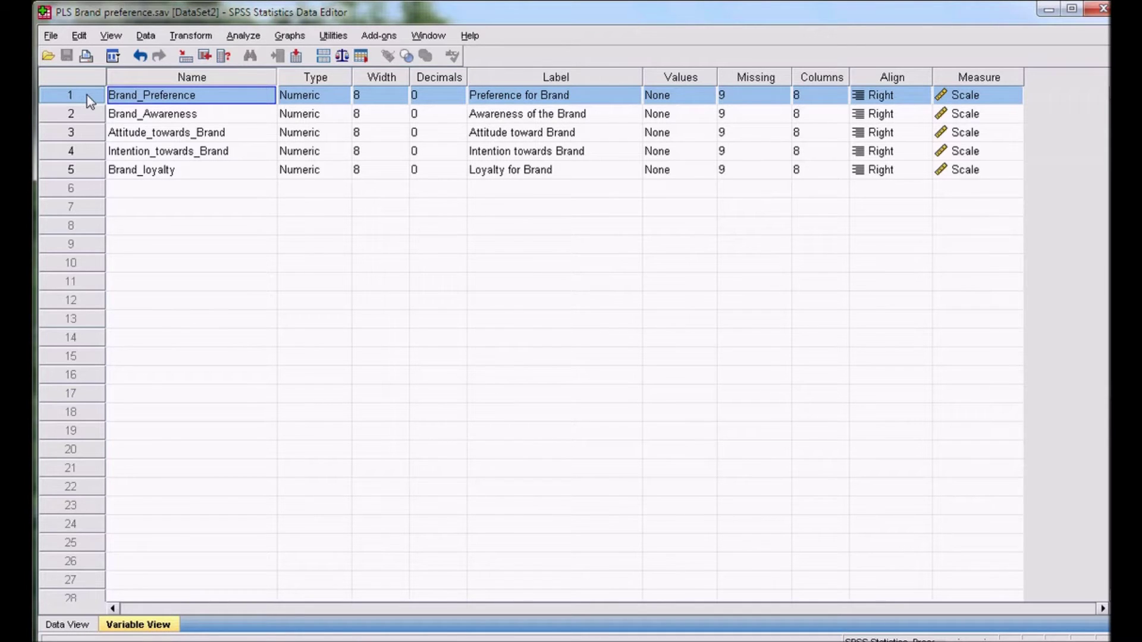
pyautogui.click(84, 111)
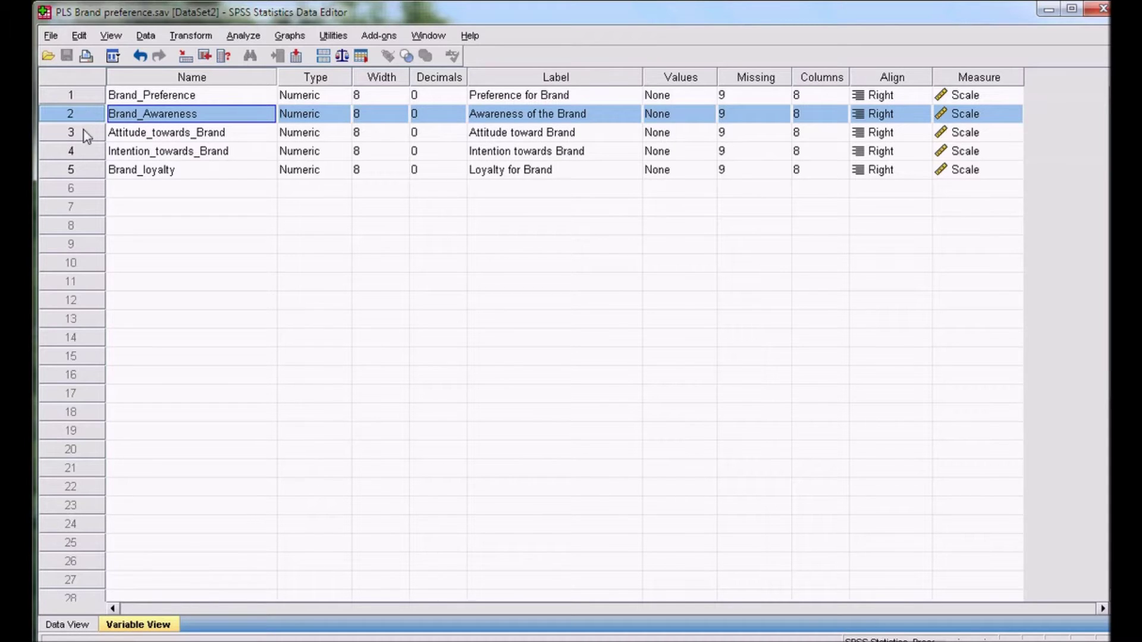
pyautogui.click(86, 134)
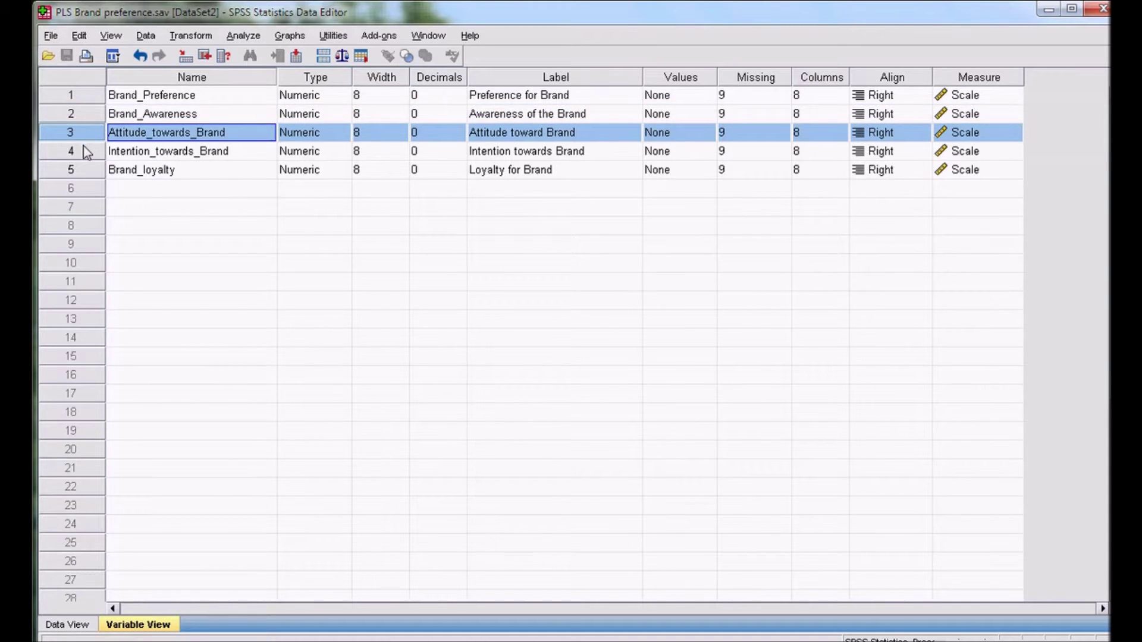
pyautogui.click(83, 150)
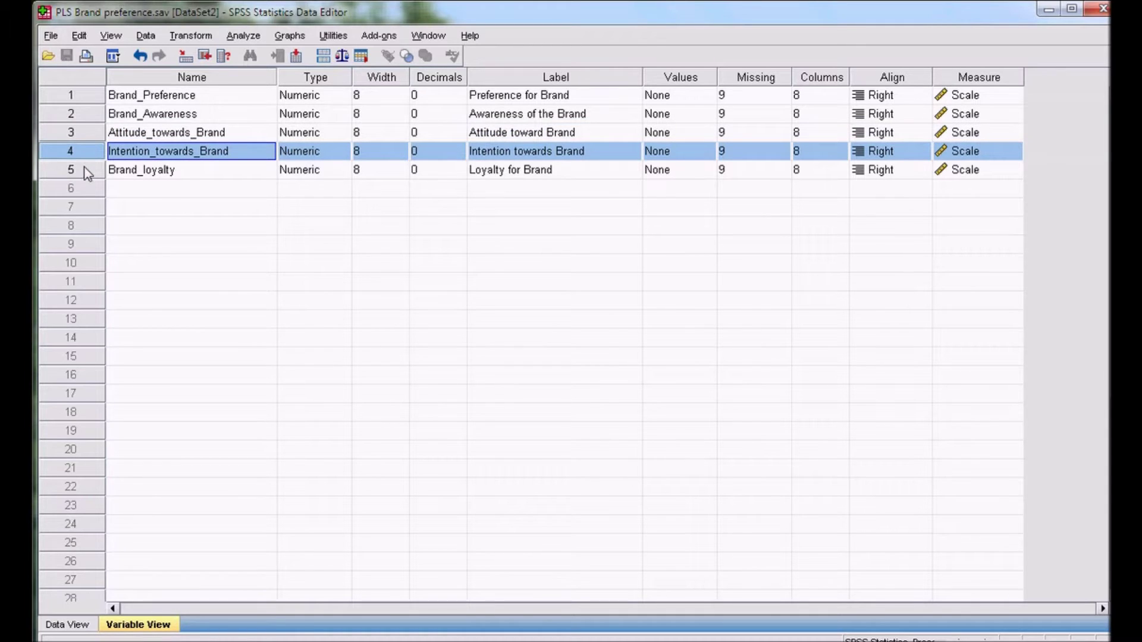
pyautogui.click(85, 168)
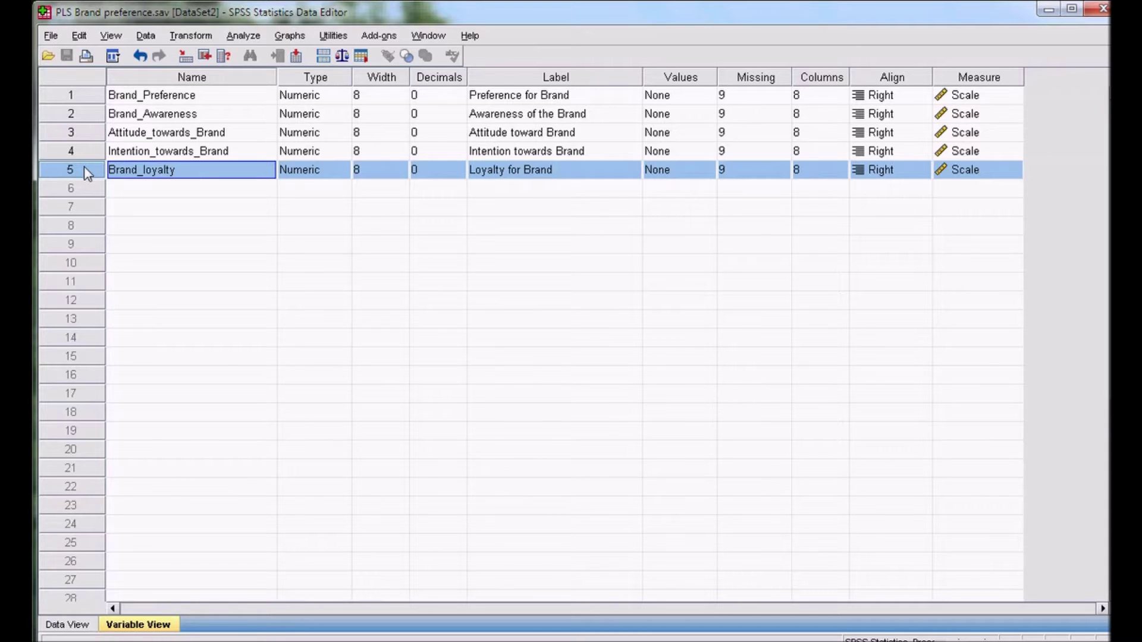
# Start a Partial Least Squares regression and assign Preference for Brand as the dependent variable.
pyautogui.click(254, 42)
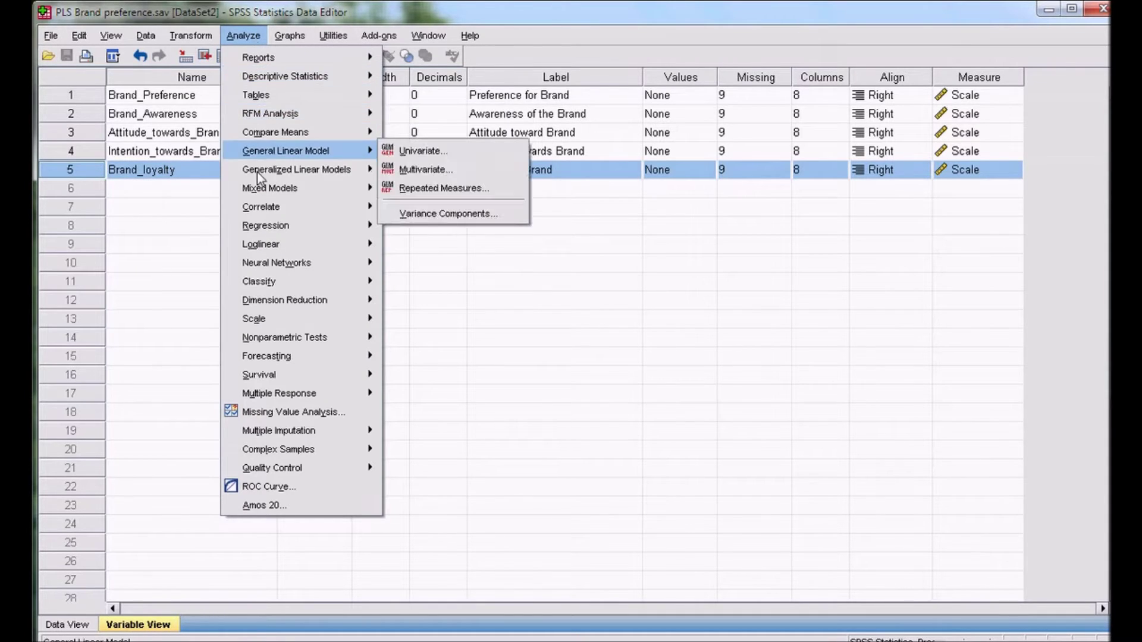
pyautogui.moveTo(260, 229)
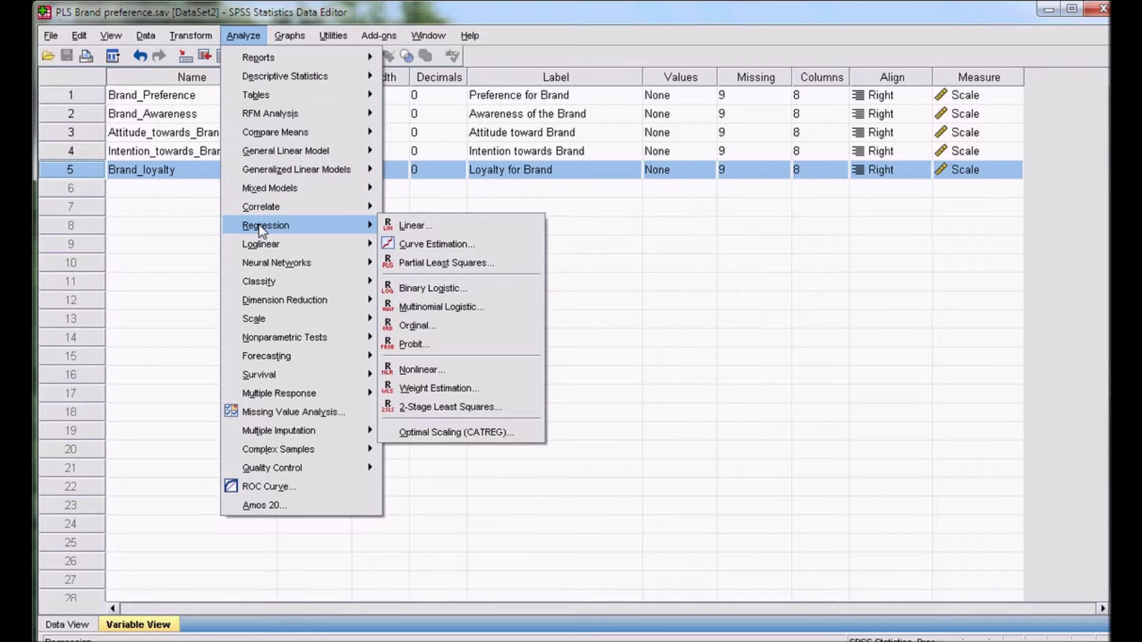
pyautogui.click(461, 263)
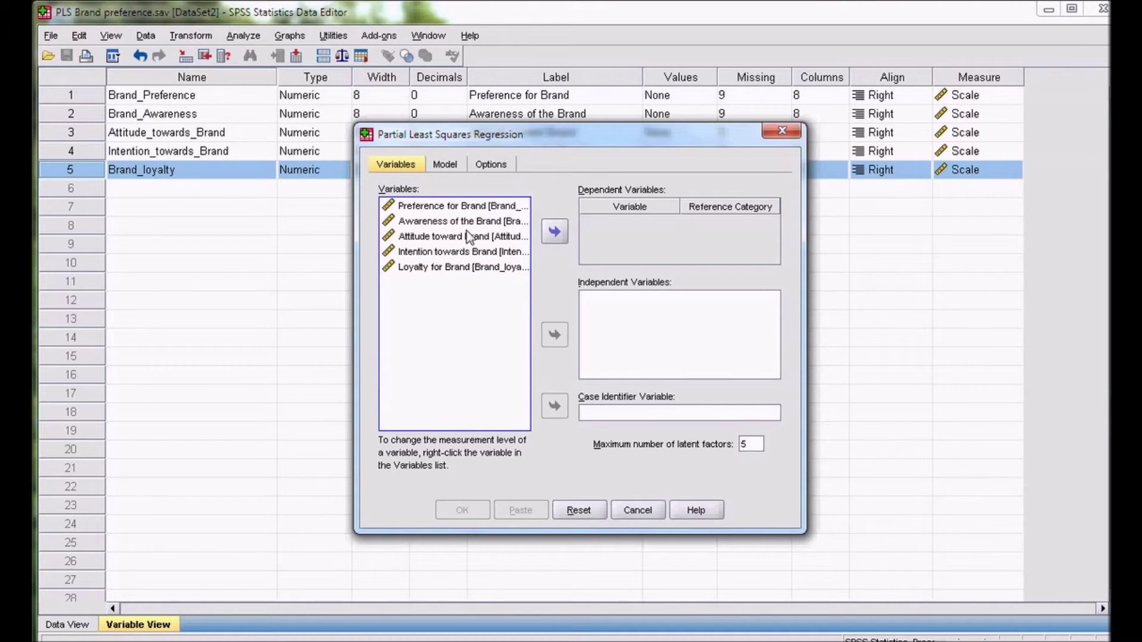
pyautogui.click(473, 208)
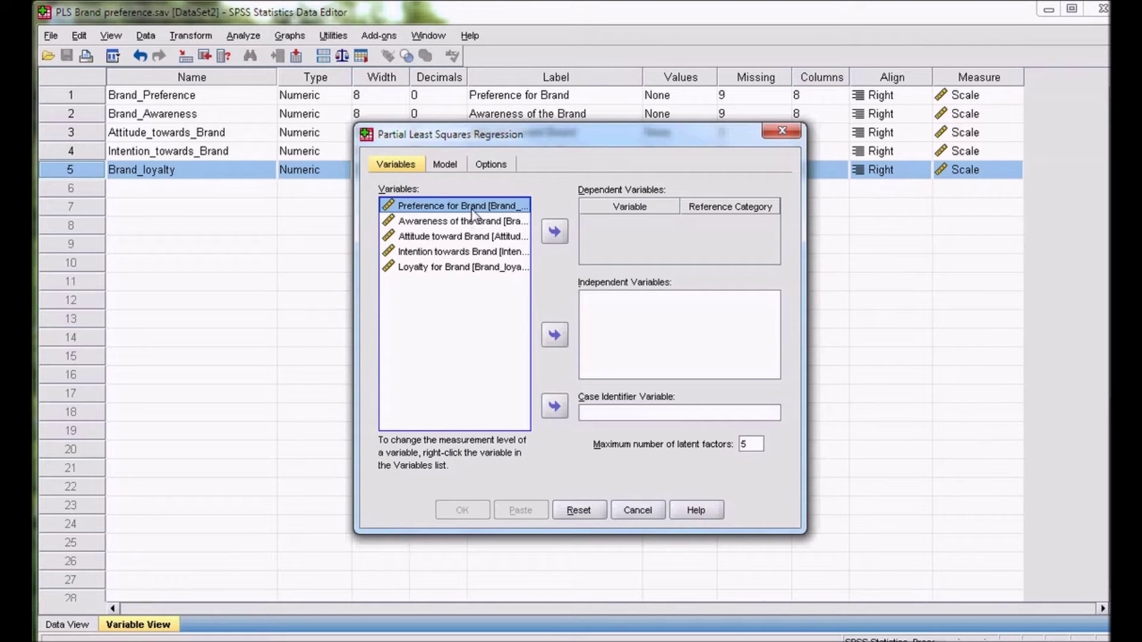
pyautogui.click(555, 235)
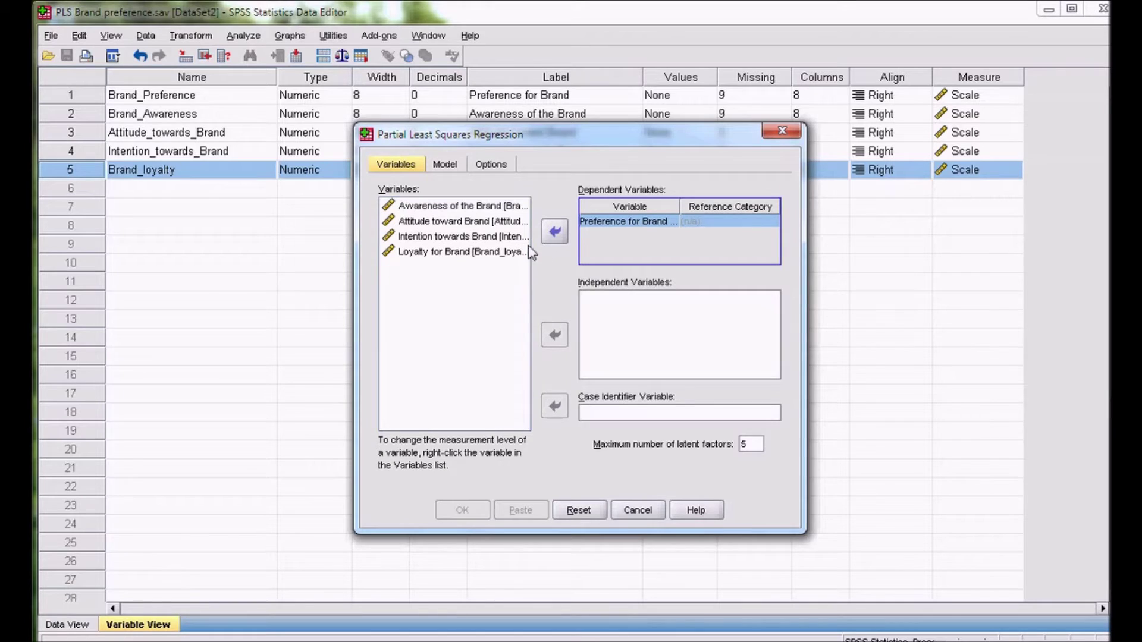
# Assign Awareness of the Brand, Attitude toward Brand, Intention towards Brand and Loyalty for Brand as the independent variables.
pyautogui.click(441, 208)
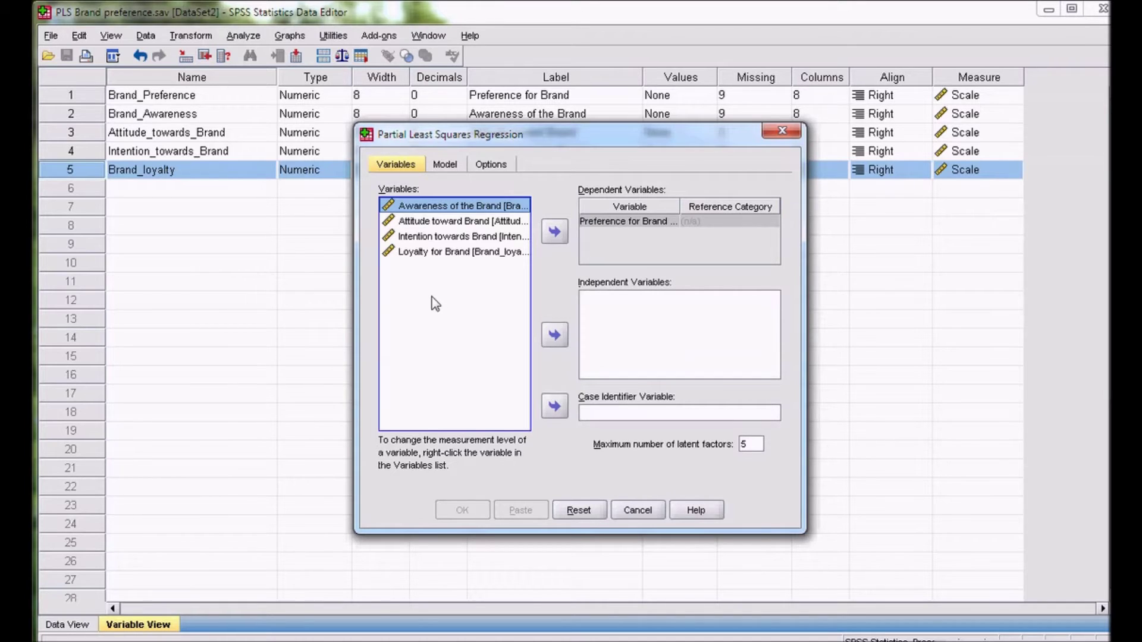
pyautogui.hotkey('shift', 'Down')
pyautogui.hotkey('shift', 'Down')
pyautogui.hotkey('shift', 'Down')
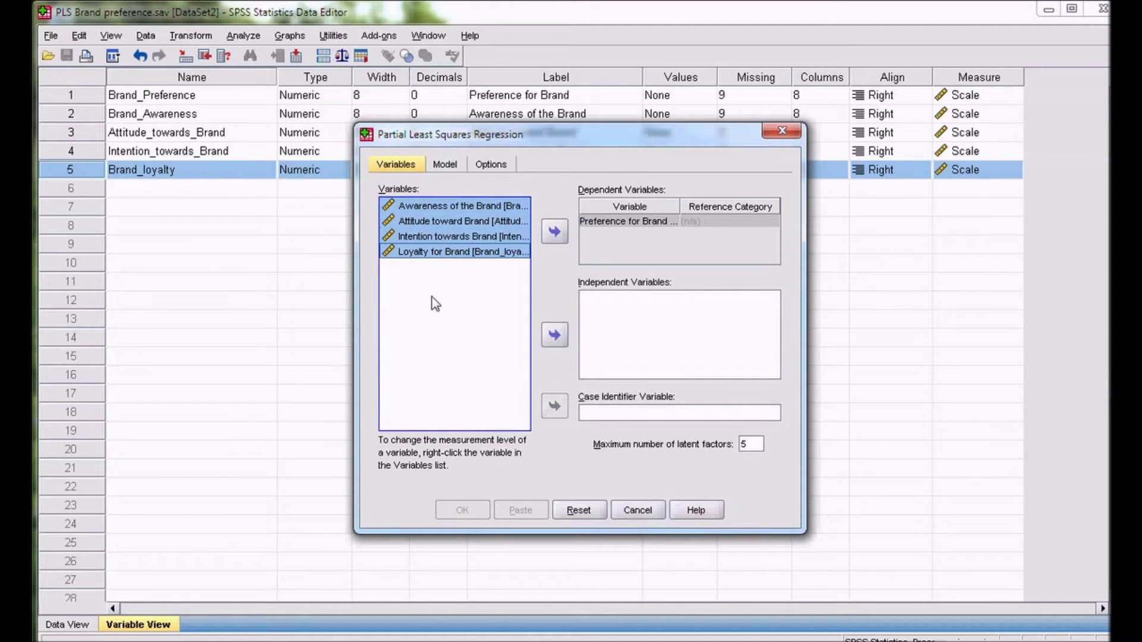
pyautogui.click(549, 336)
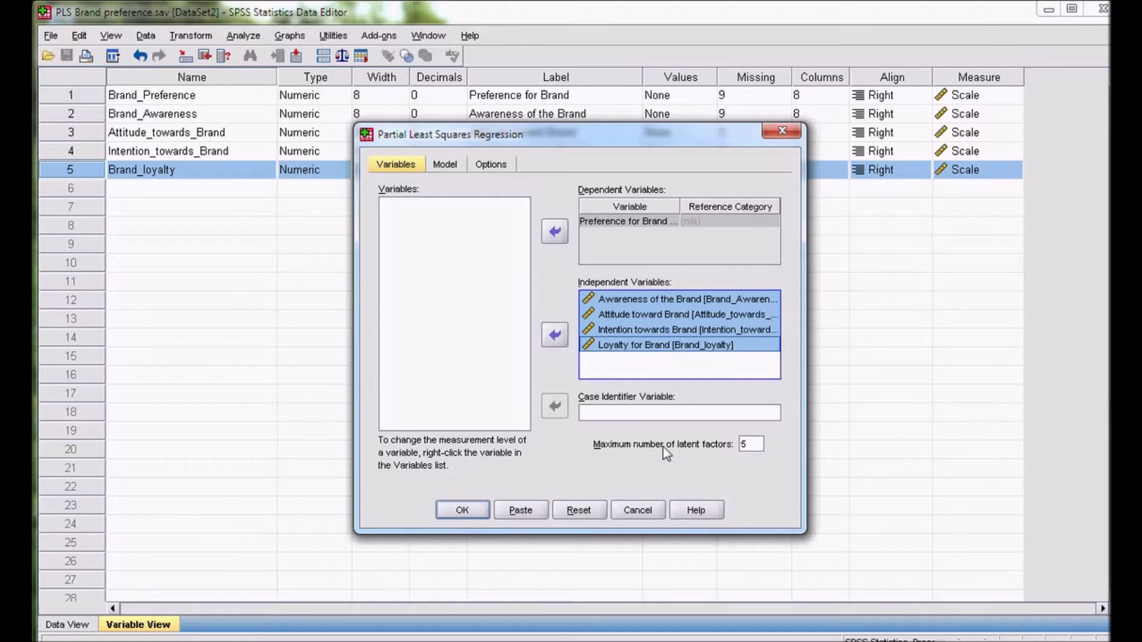
# Set the maximum number of latent factors to 10.
pyautogui.click(752, 444)
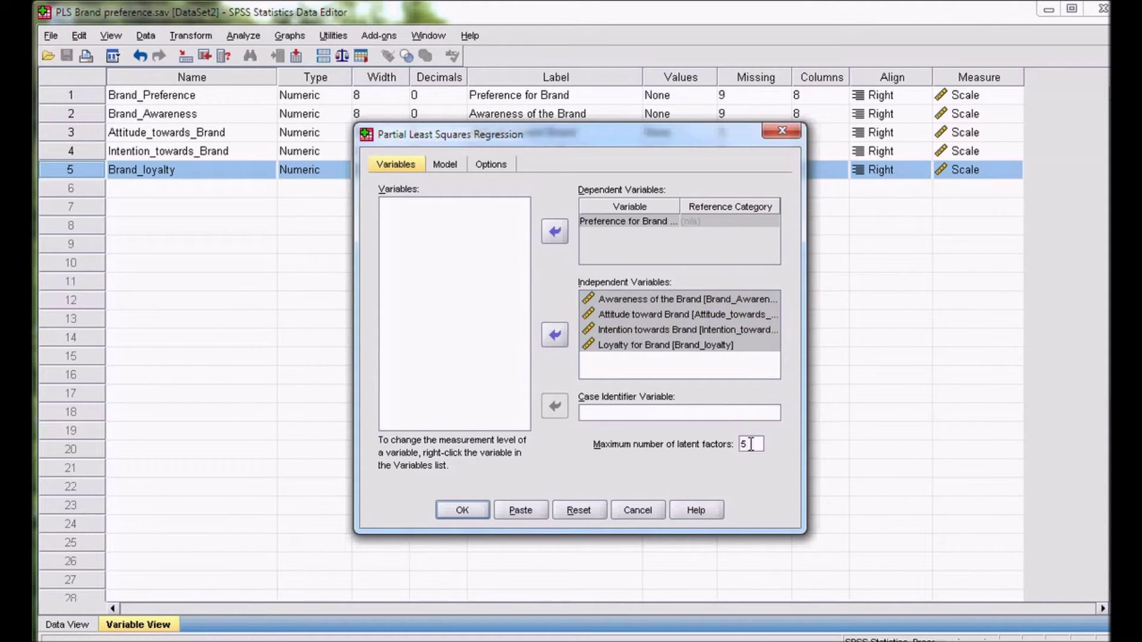
pyautogui.press('BackSpace')
pyautogui.write('10')
# Enable saving estimates for individual cases to a dataset named Ind_Cases.
pyautogui.click(504, 165)
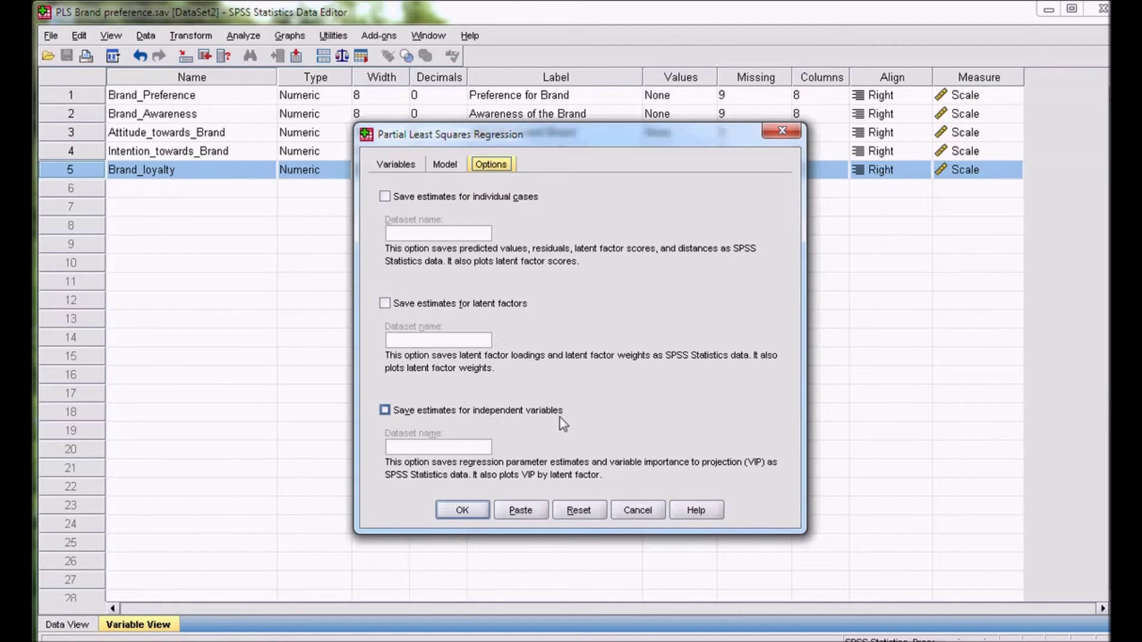
pyautogui.click(414, 202)
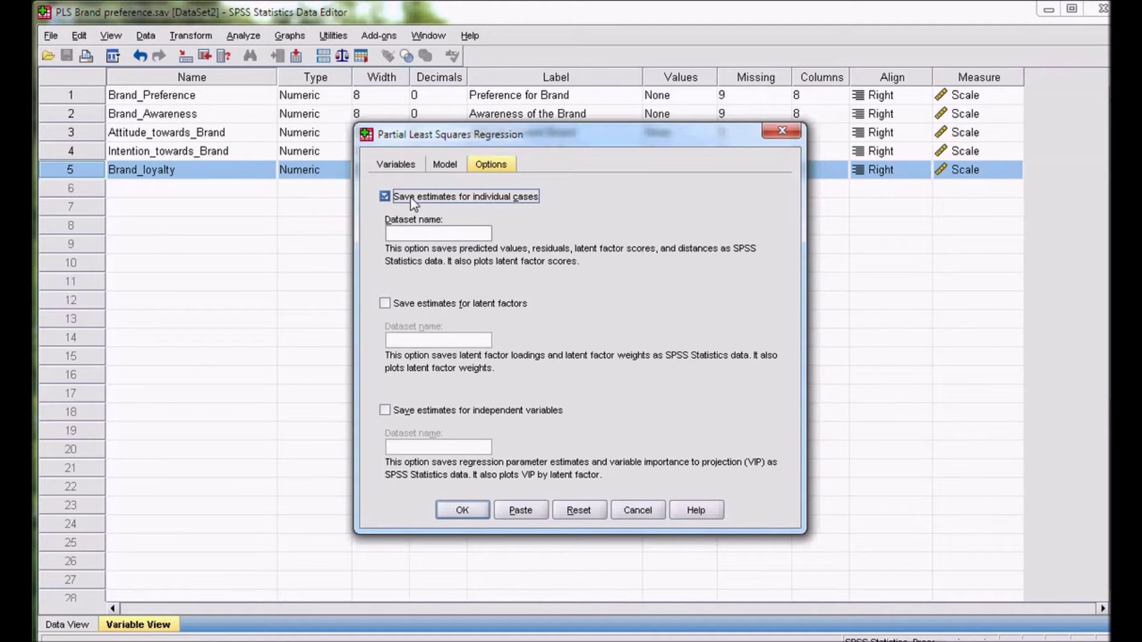
pyautogui.click(418, 235)
pyautogui.write('Ind_Cases')
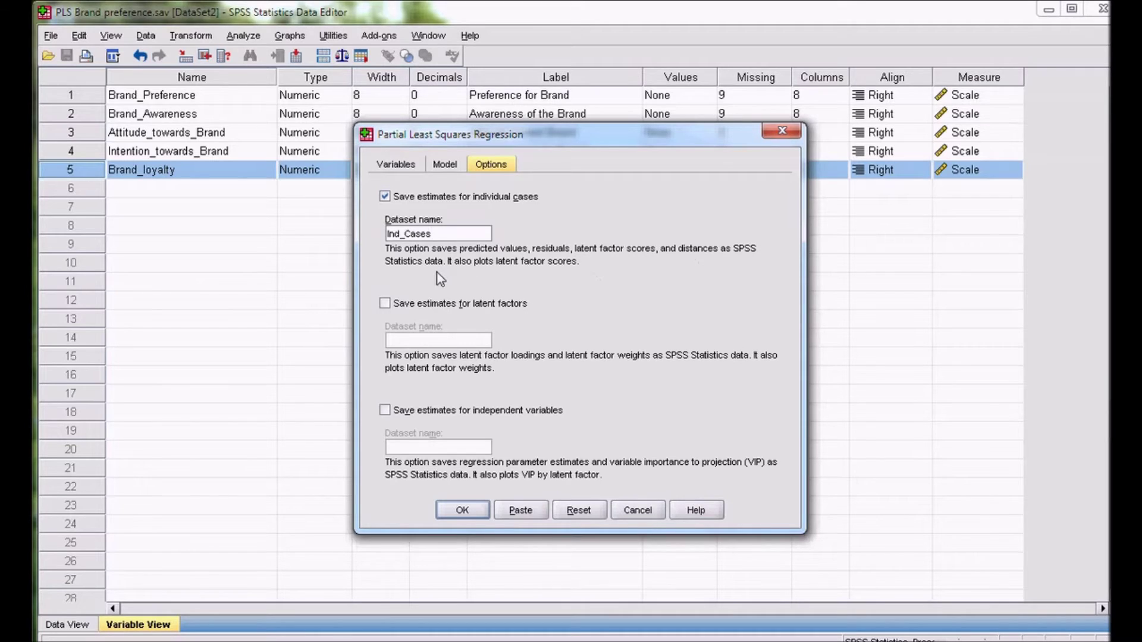
# Enable saving estimates for latent factors to a dataset named Latent_factor.
pyautogui.click(408, 305)
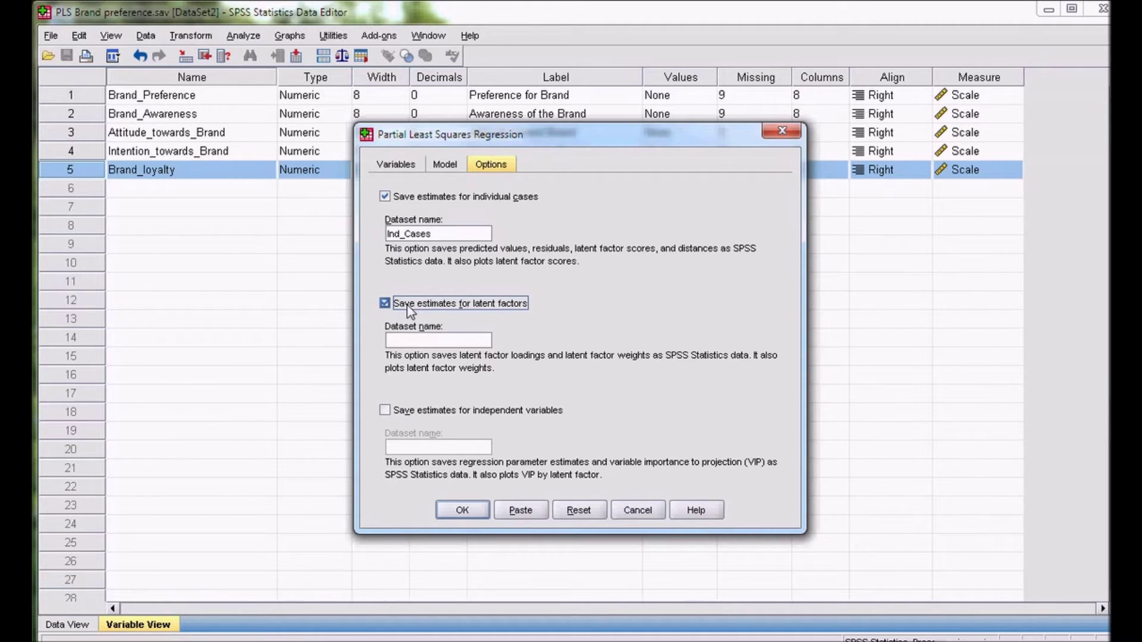
pyautogui.click(417, 338)
pyautogui.write('Latent')
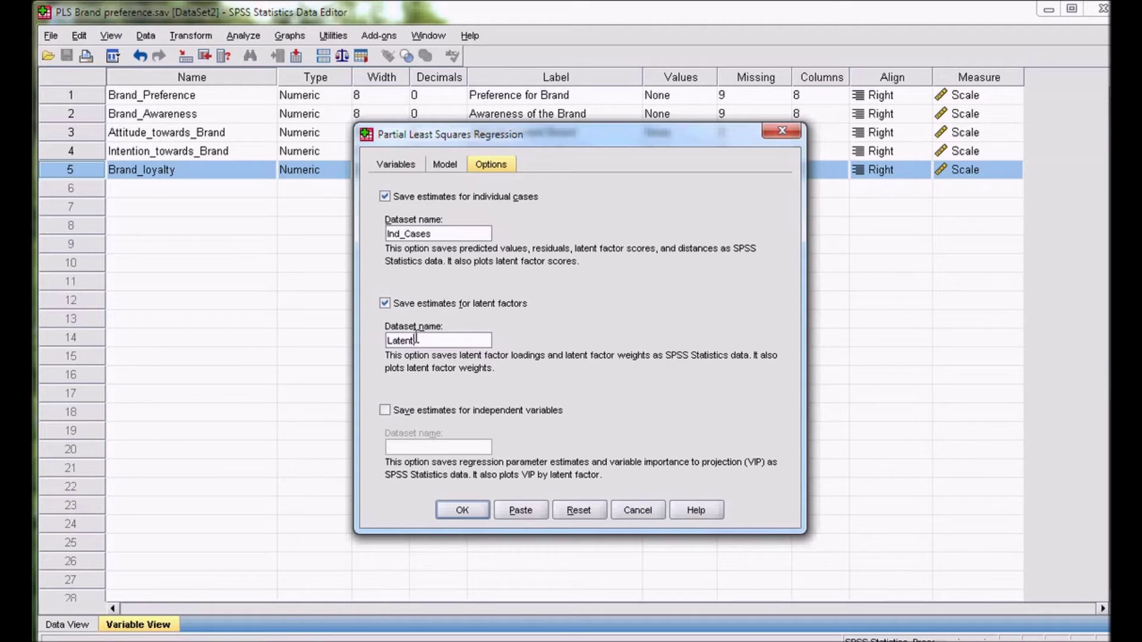
pyautogui.write('_factor')
# Enable saving estimates for independent variables to a dataset named Ind_var and run the regression.
pyautogui.click(436, 414)
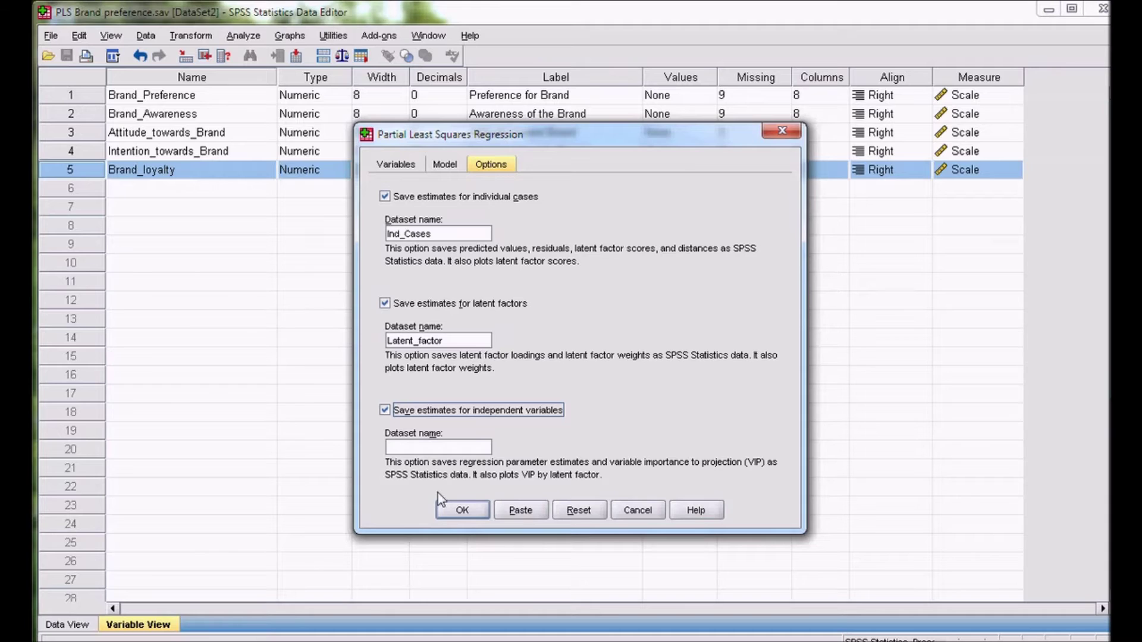
pyautogui.click(432, 447)
pyautogui.write('Ind')
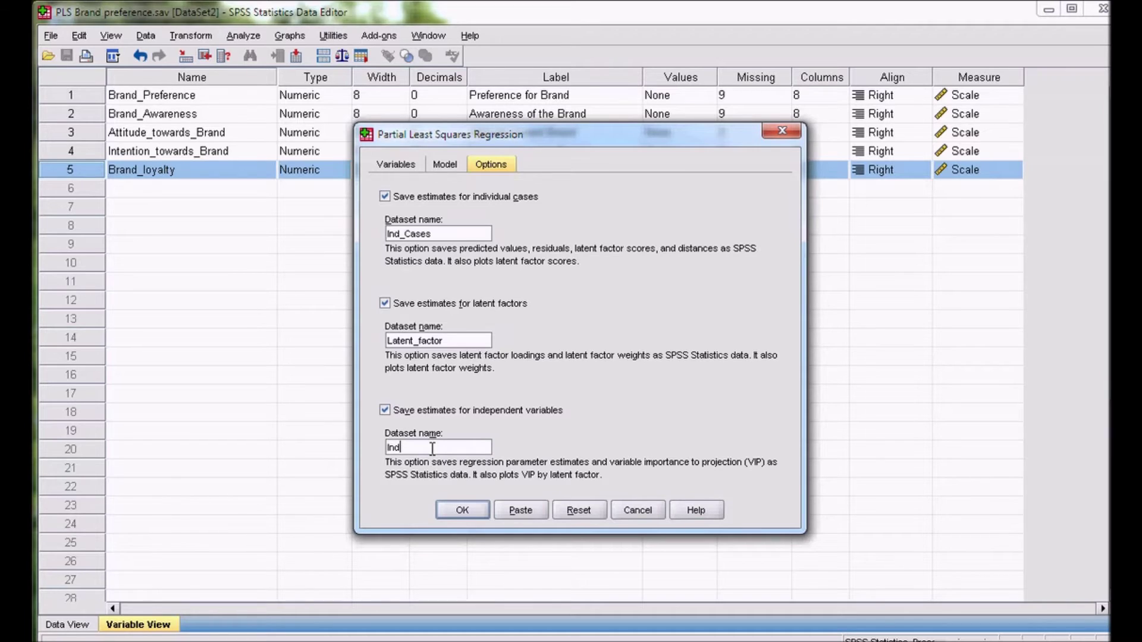
pyautogui.write('_var')
pyautogui.click(461, 511)
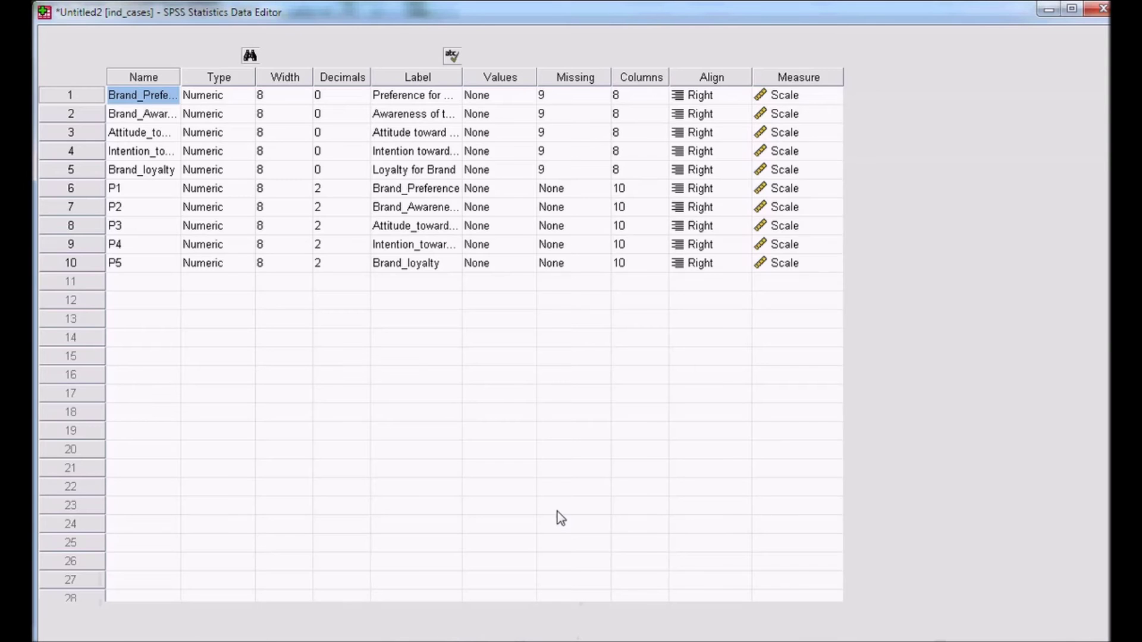
# Look over the newly created dataset windows and bring the Output2 results document to the front.
pyautogui.moveTo(324, 641)
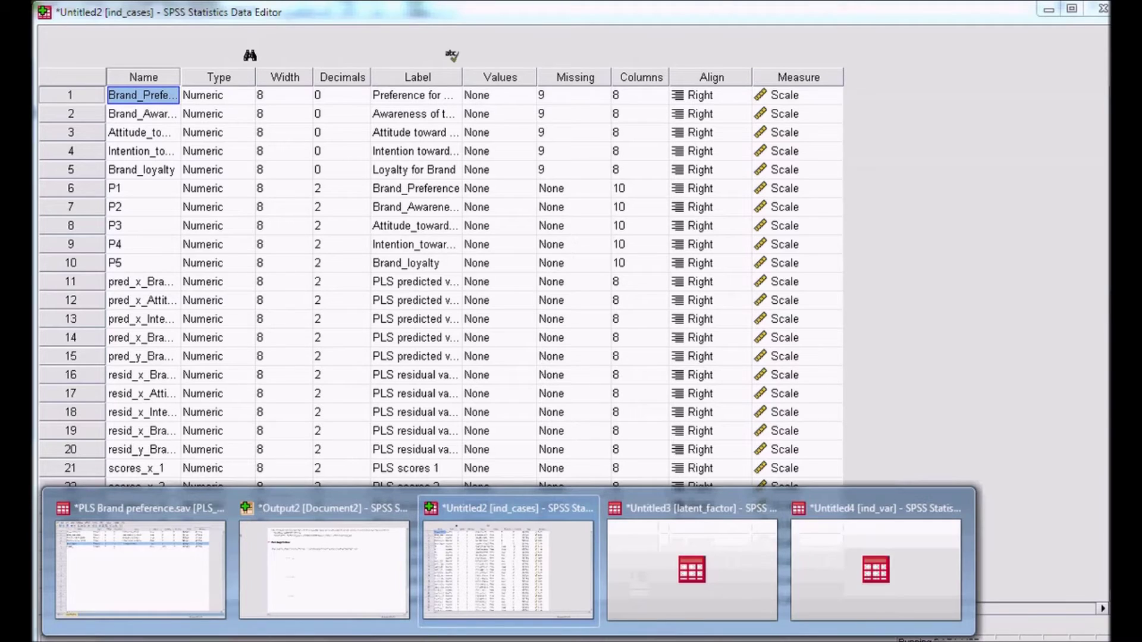
pyautogui.moveTo(509, 587)
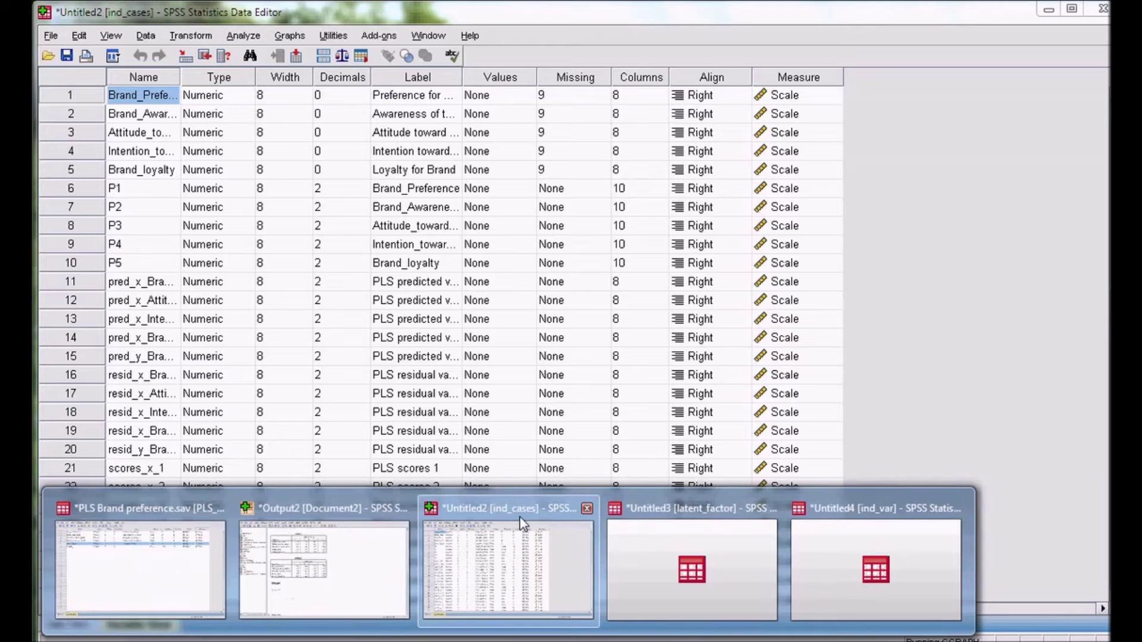
pyautogui.moveTo(700, 527)
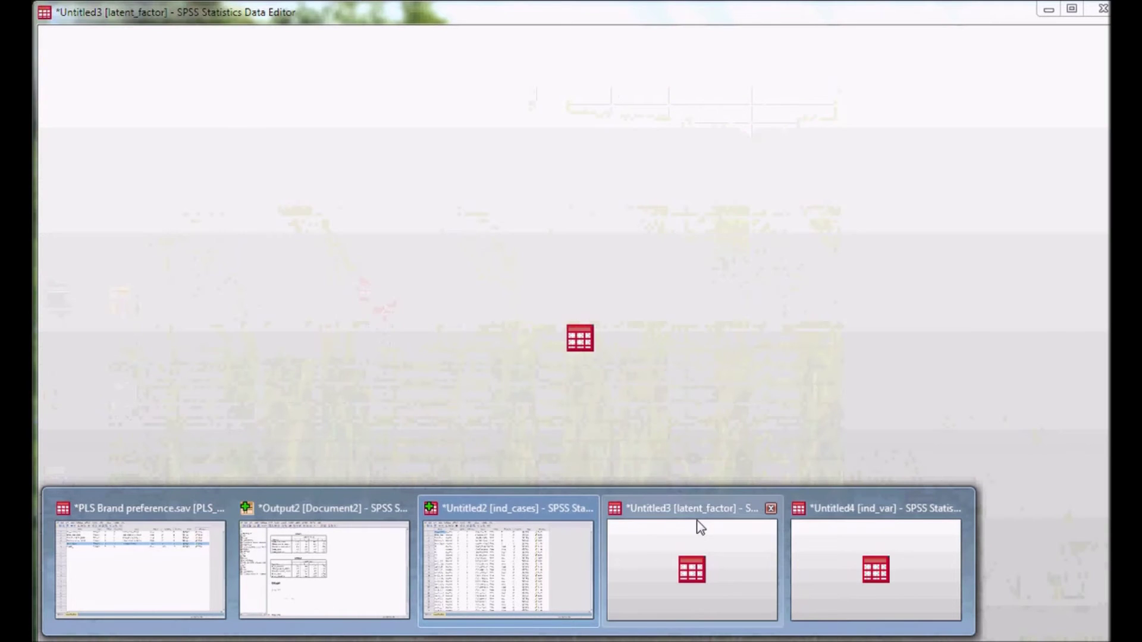
pyautogui.moveTo(898, 512)
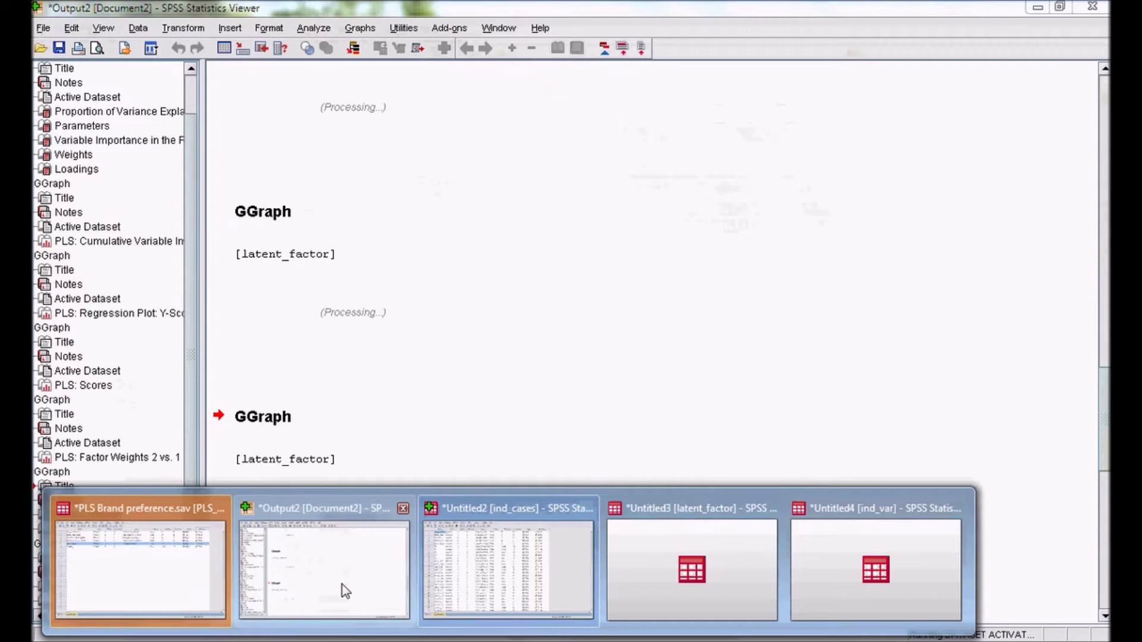
pyautogui.click(341, 584)
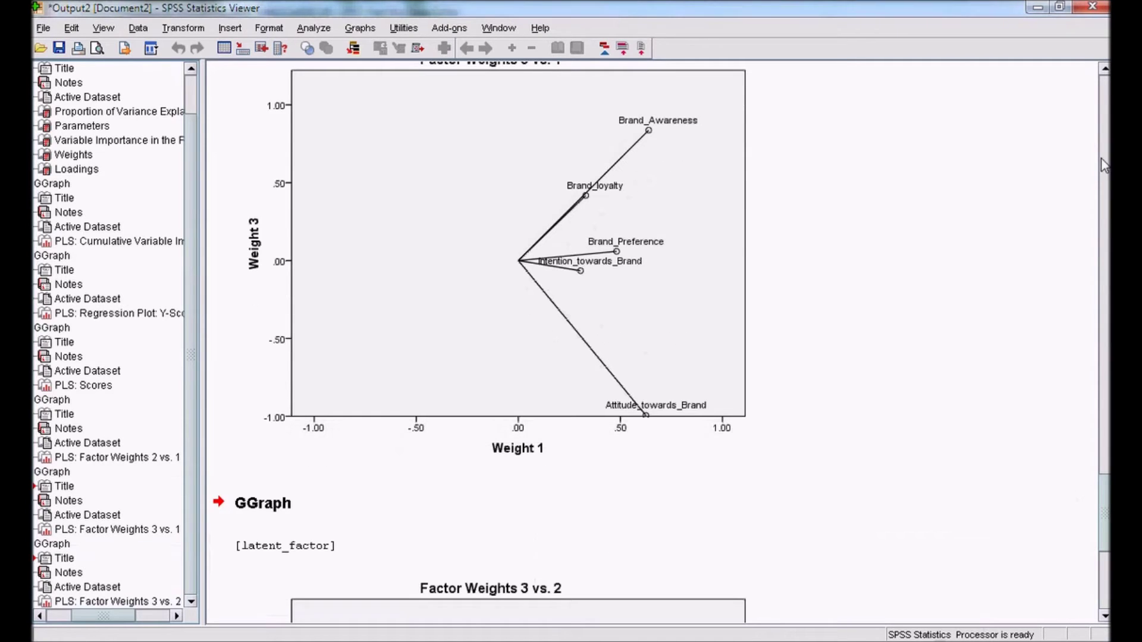
# Examine the PLS output charts and the tables for variance explained, parameters, variable importance, weights and loadings.
pyautogui.scroll(5, 1104, 357)
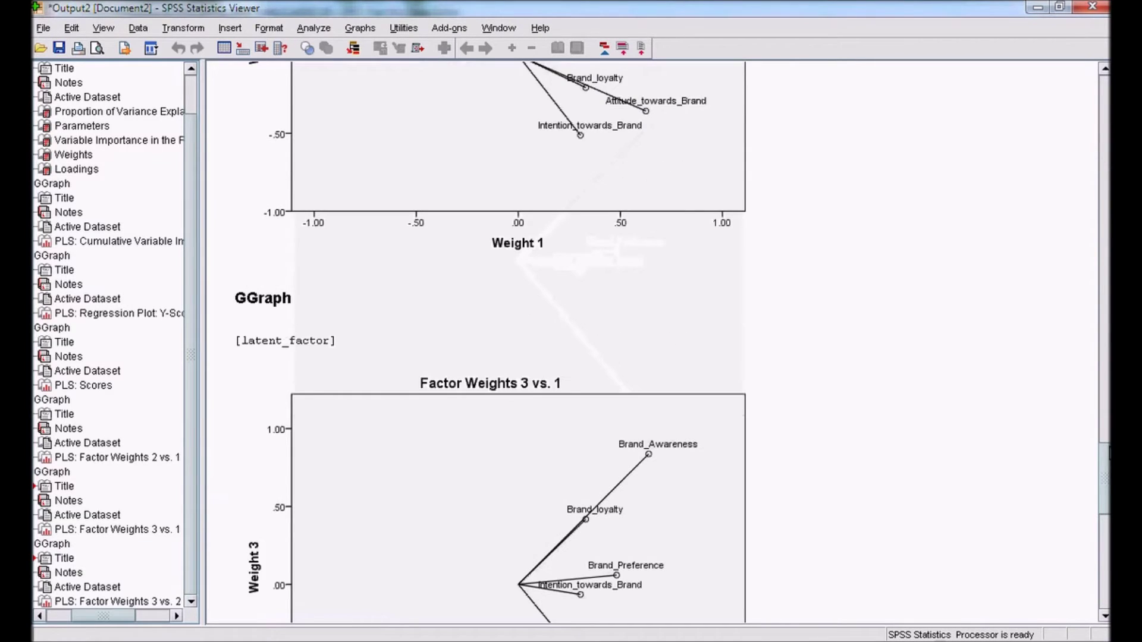
pyautogui.scroll(15, 1104, 417)
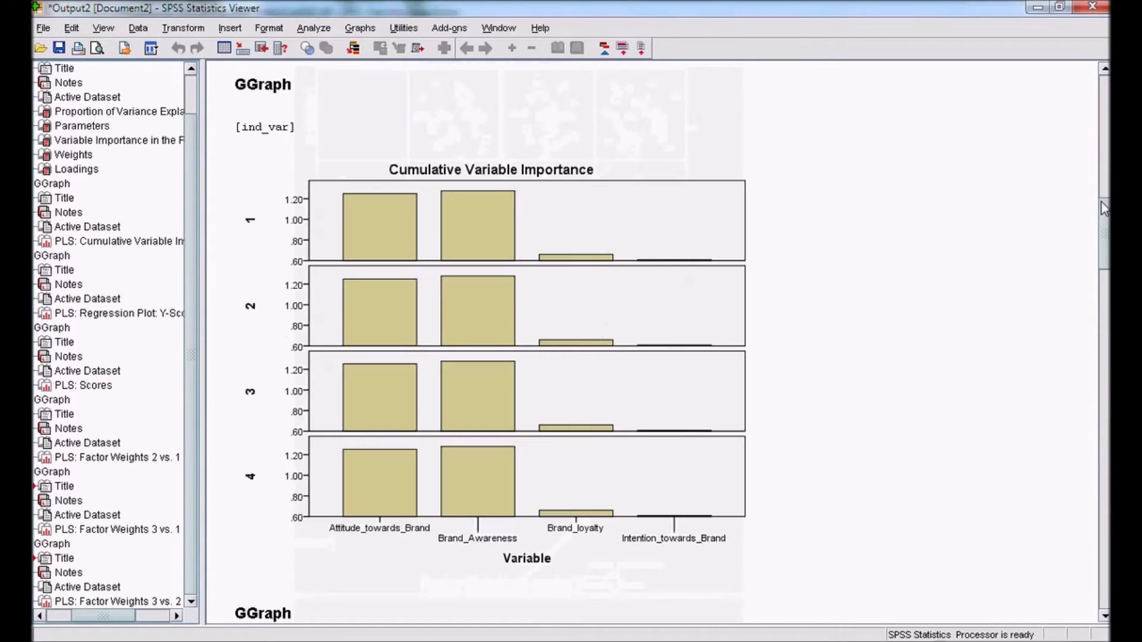
pyautogui.moveTo(1102, 232); pyautogui.dragTo(1105, 101)
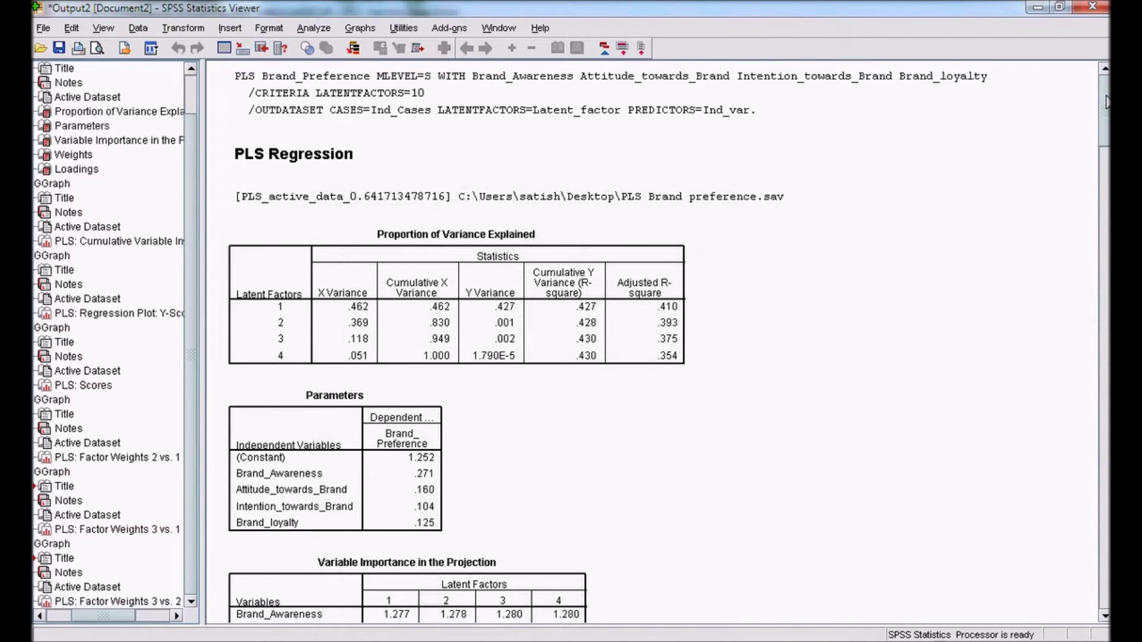
pyautogui.moveTo(1106, 102); pyautogui.dragTo(1107, 126)
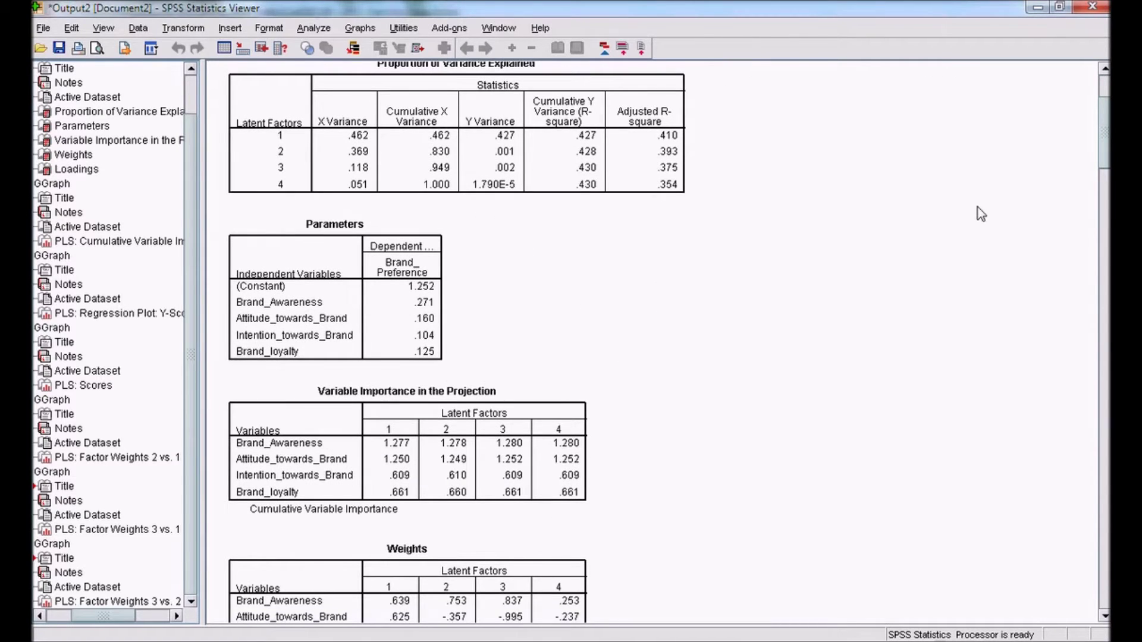
pyautogui.scroll(2, 981, 214)
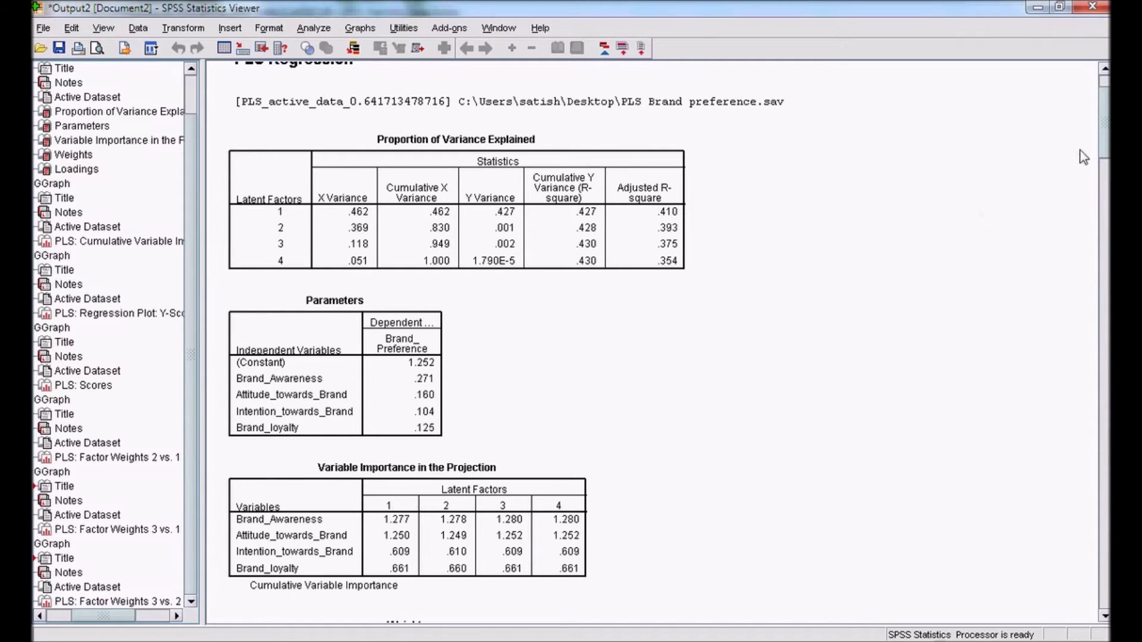
pyautogui.click(1103, 70)
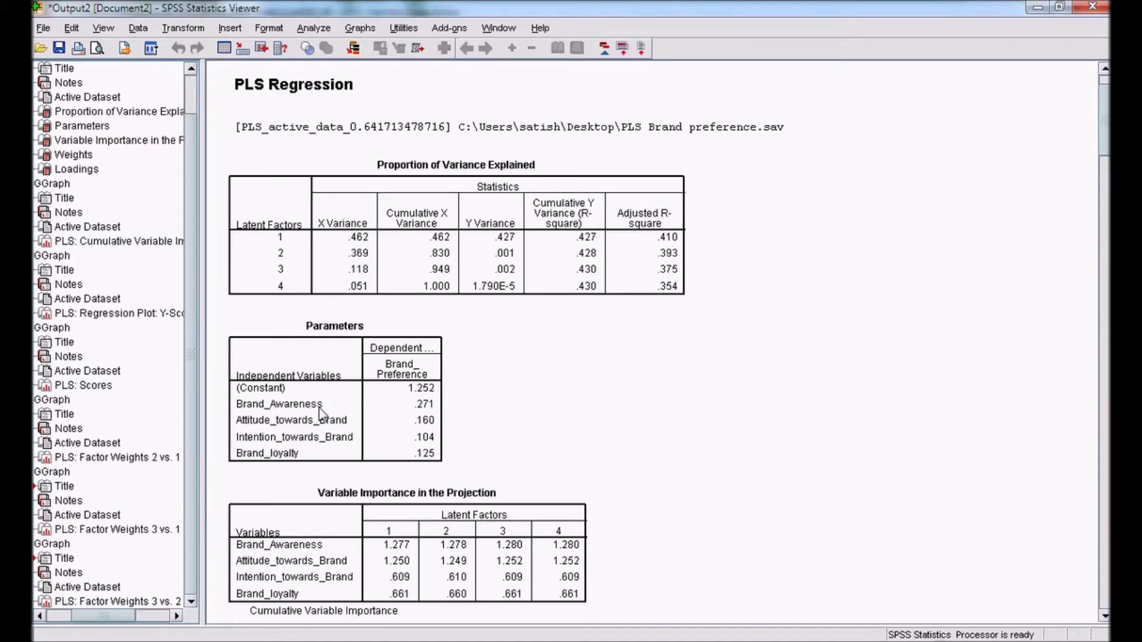
pyautogui.scroll(-5, 535, 398)
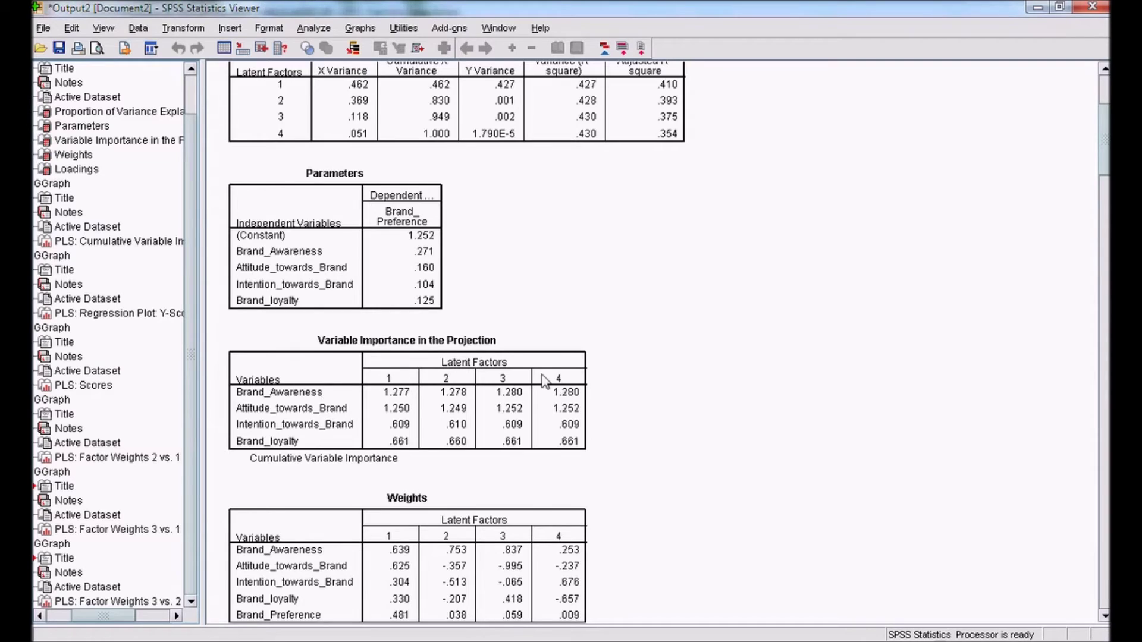
pyautogui.scroll(-3, 588, 376)
pyautogui.scroll(-2, 587, 376)
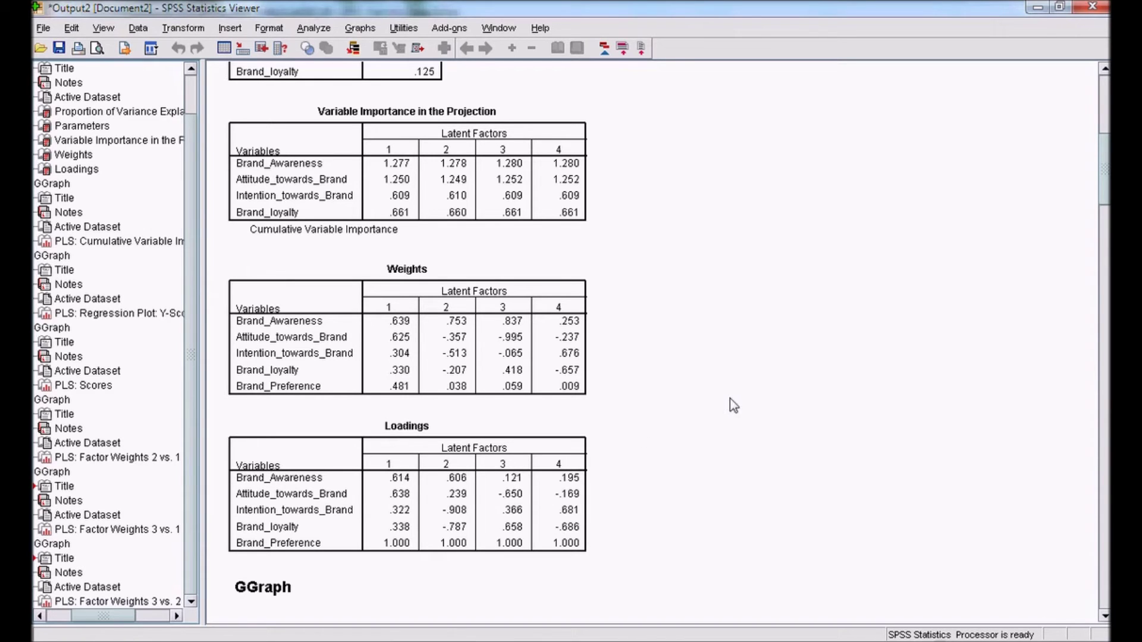
# Examine the Cumulative Variable Importance chart and check the ind_var dataset it is based on, returning to the output document.
pyautogui.scroll(-10, 730, 399)
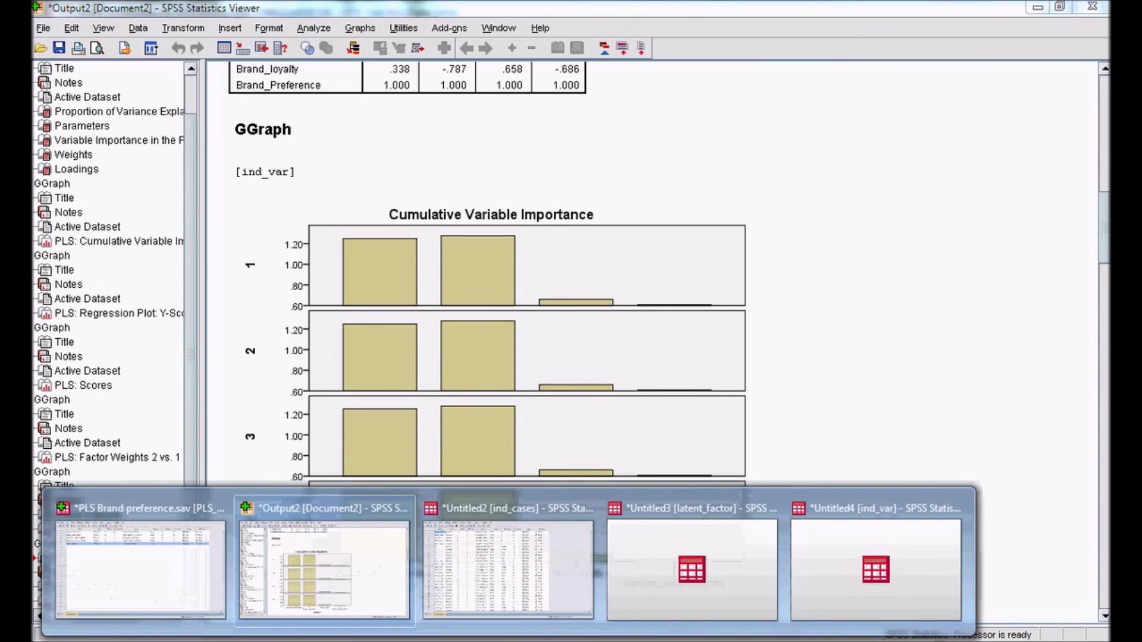
pyautogui.click(873, 580)
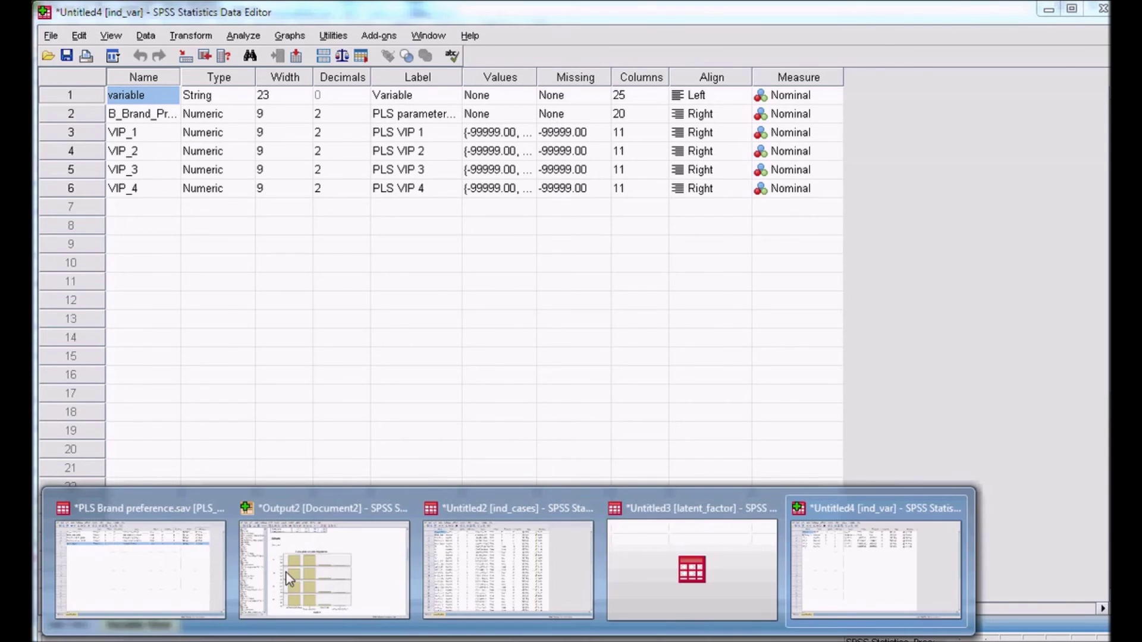
pyautogui.click(326, 540)
# Examine the regression plot of Y-scores against X-scores and look through the variables in its source dataset, ind_cases.
pyautogui.scroll(-10, 502, 436)
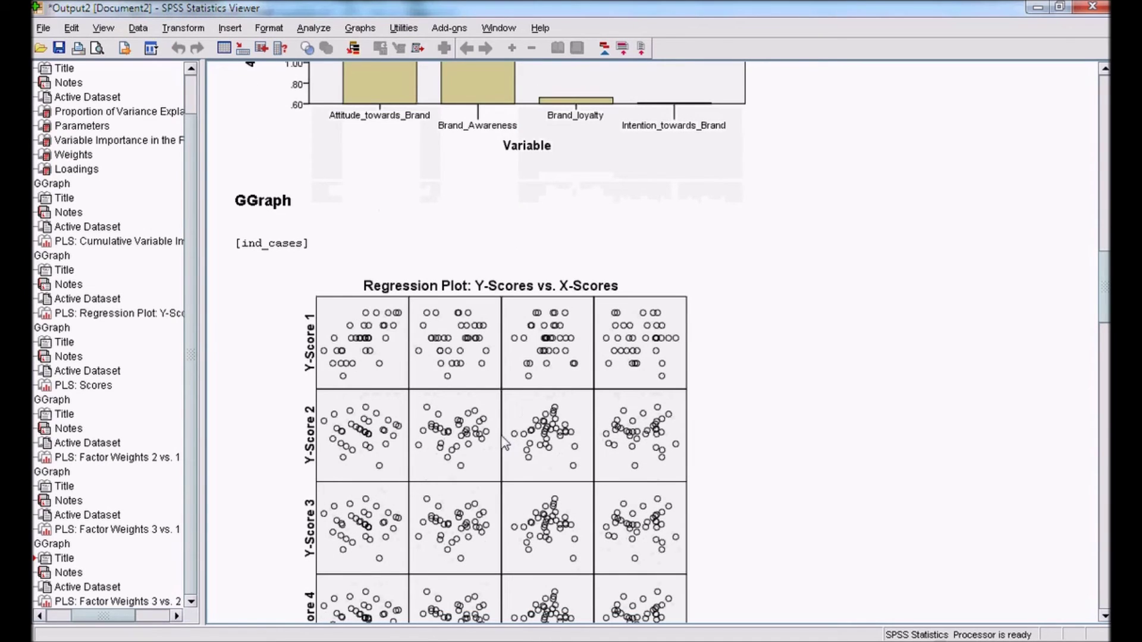
pyautogui.scroll(-3, 504, 434)
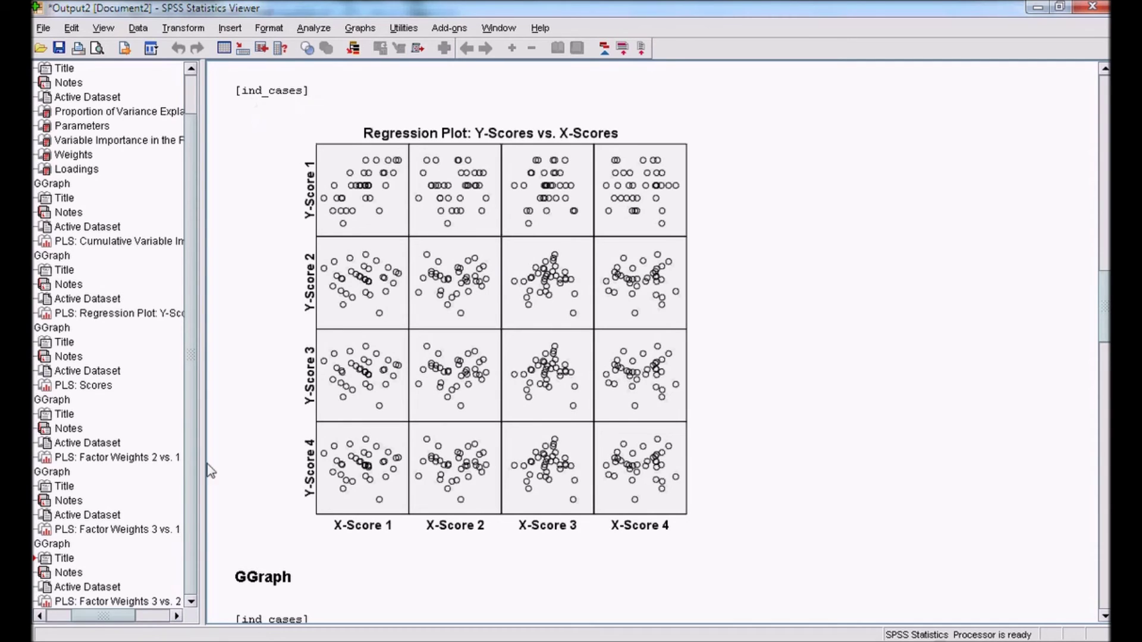
pyautogui.moveTo(250, 608)
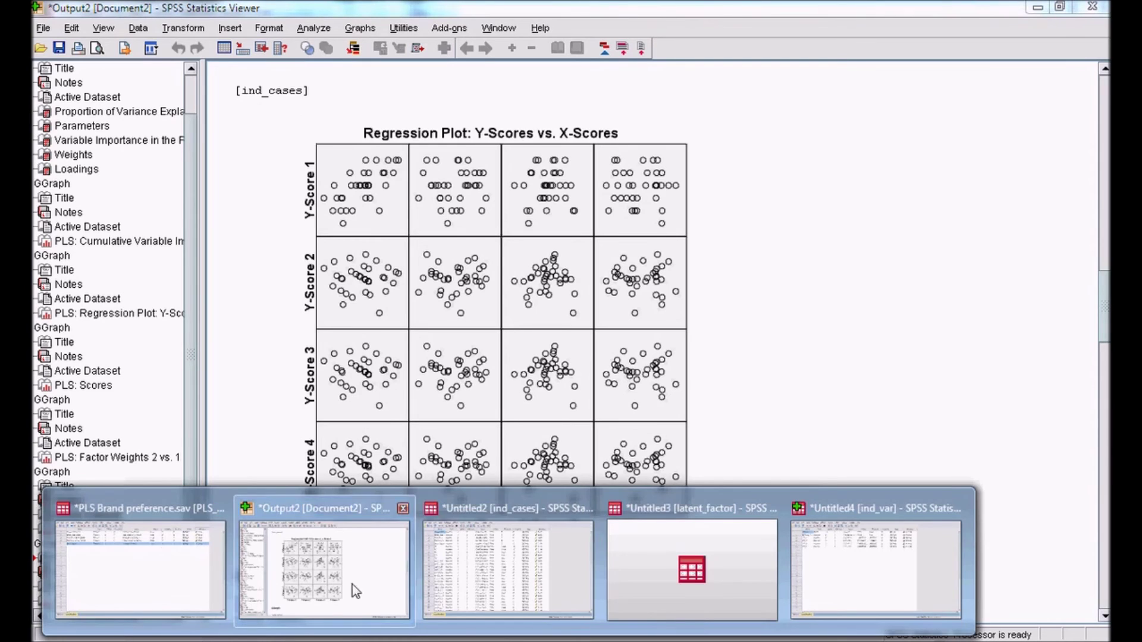
pyautogui.click(480, 558)
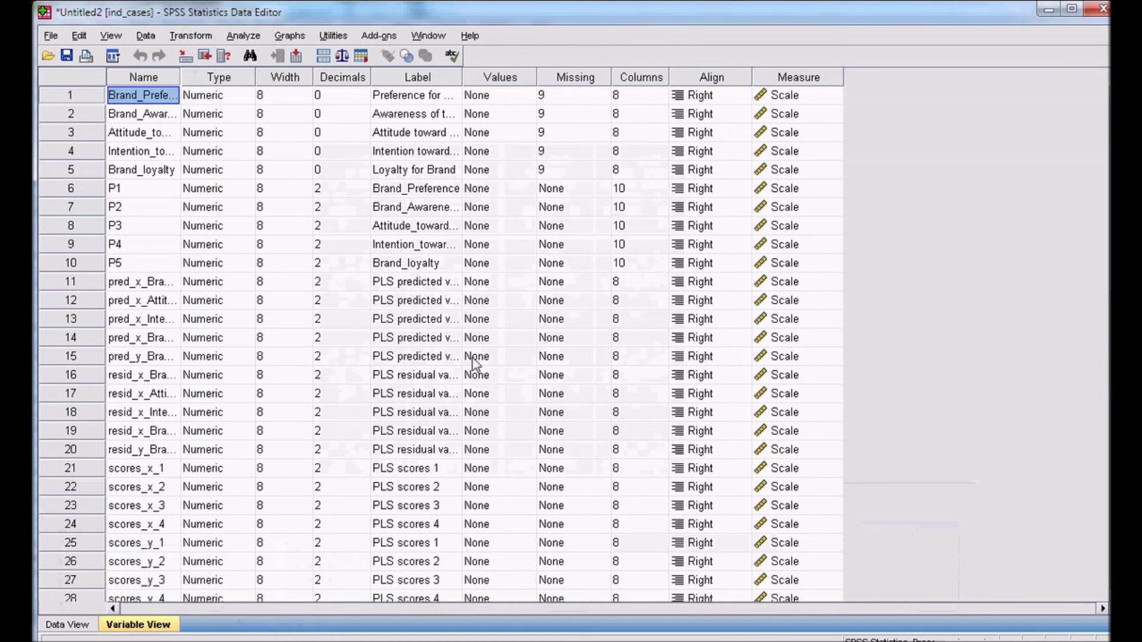
pyautogui.scroll(-3, 476, 363)
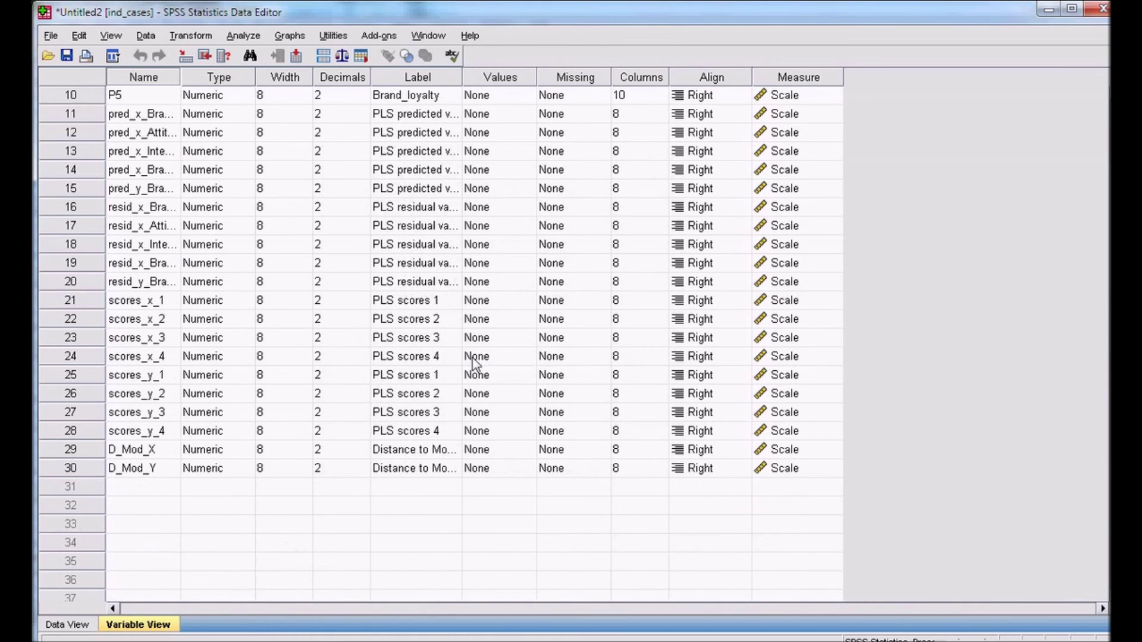
pyautogui.scroll(3, 475, 363)
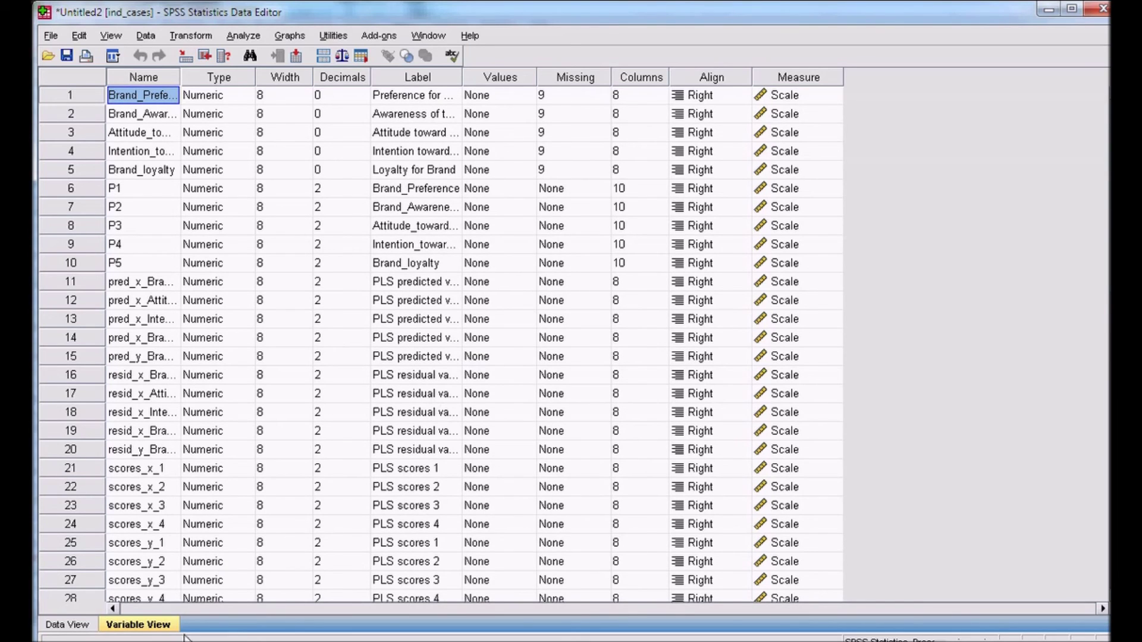
pyautogui.moveTo(187, 641)
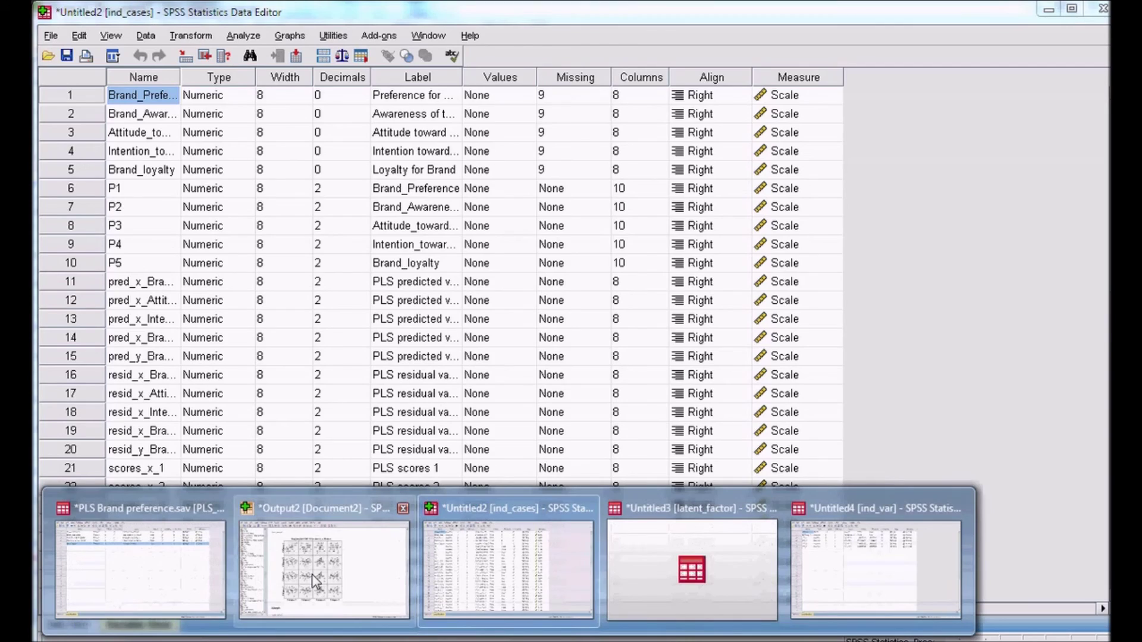
pyautogui.click(314, 578)
# Examine the Scores plot and the Factor Weights 2 vs. 1 chart, checking the latent_factor dataset for its weight and loading variables.
pyautogui.scroll(-15, 526, 484)
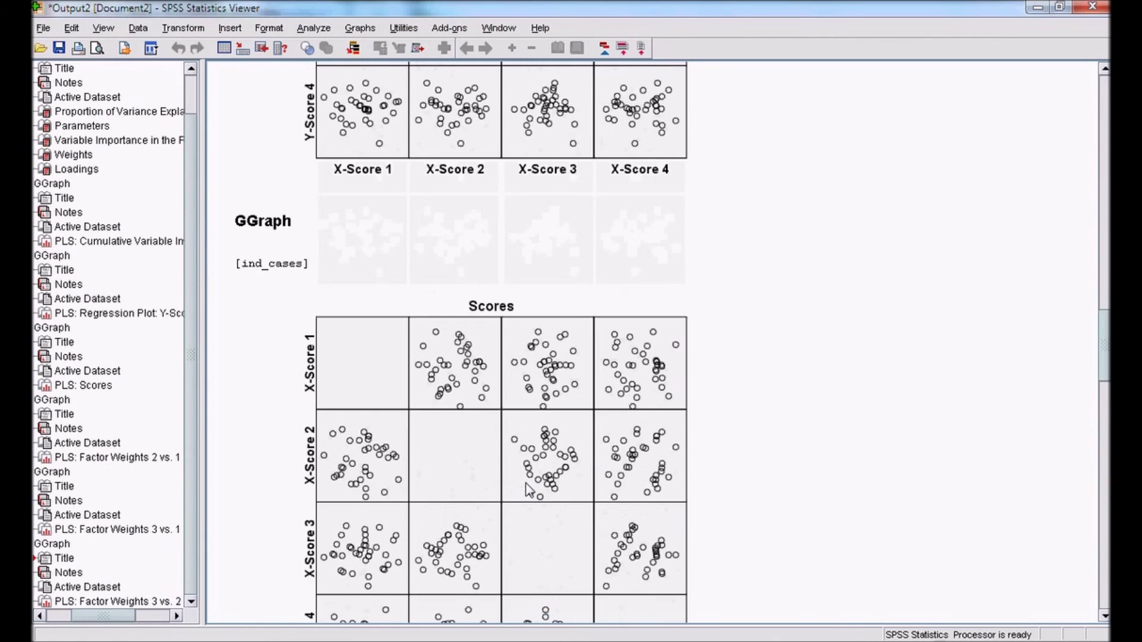
pyautogui.scroll(-12, 526, 488)
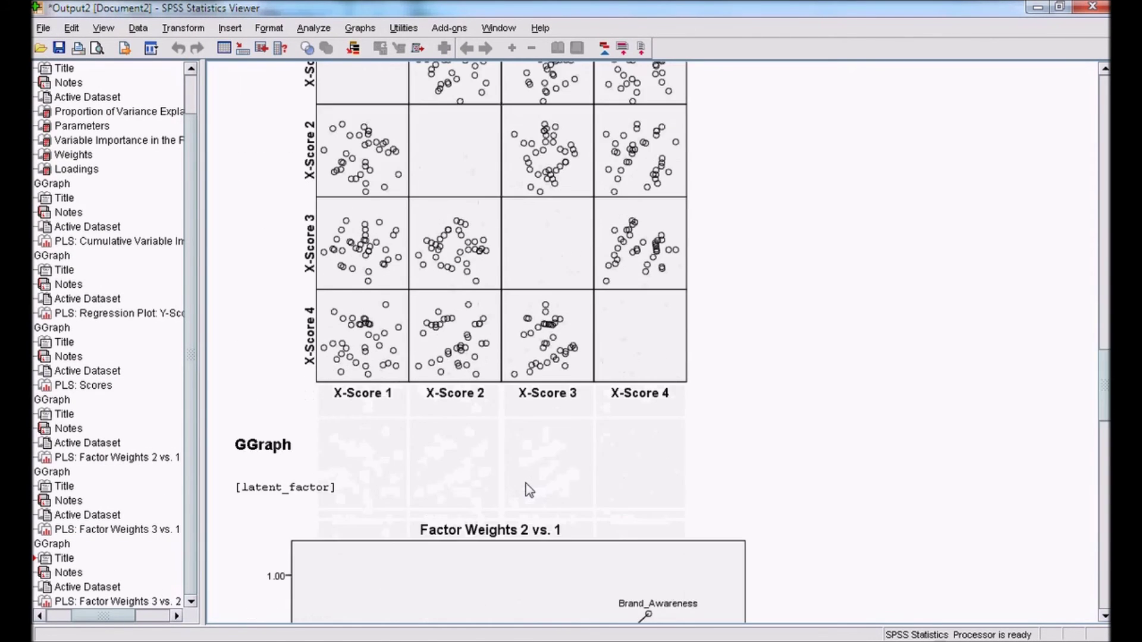
pyautogui.scroll(-4, 526, 488)
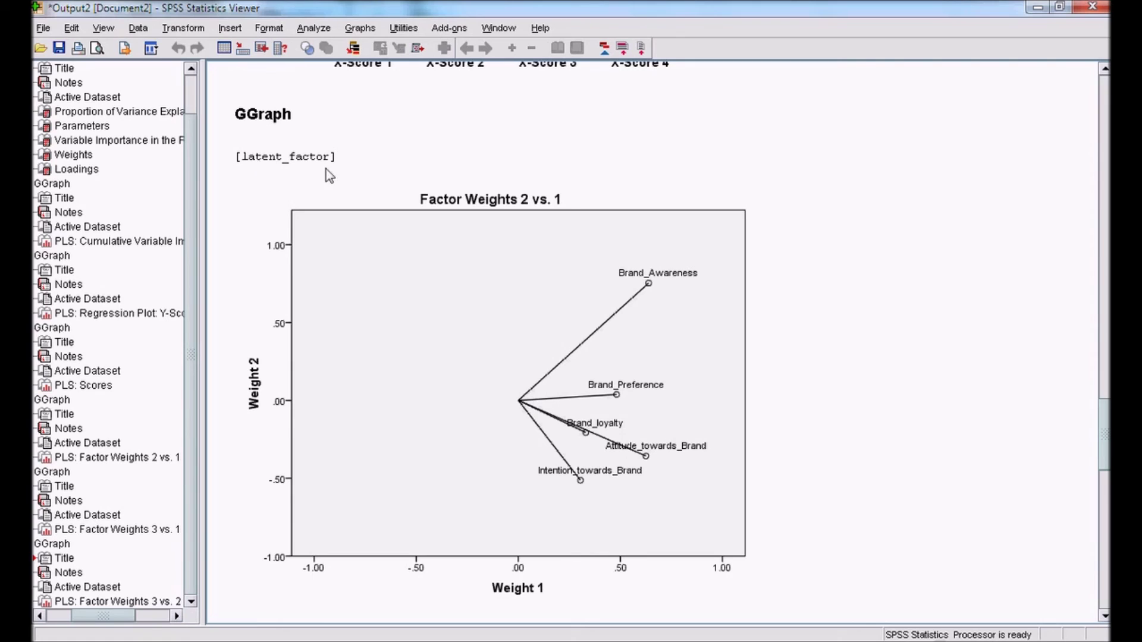
pyautogui.moveTo(508, 641)
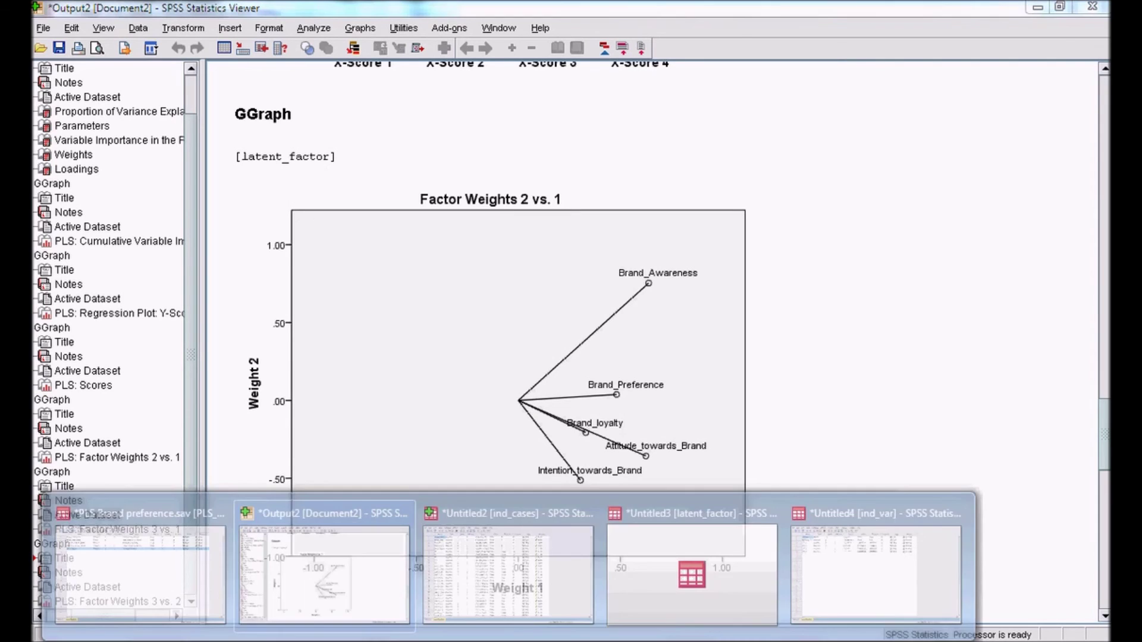
pyautogui.moveTo(769, 546)
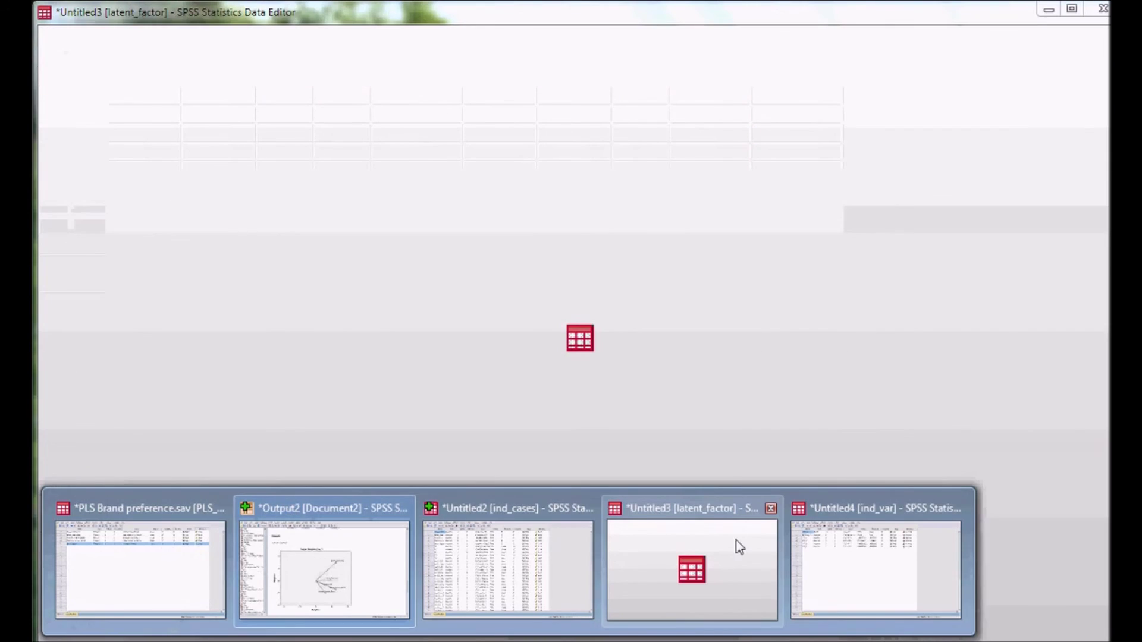
pyautogui.click(740, 546)
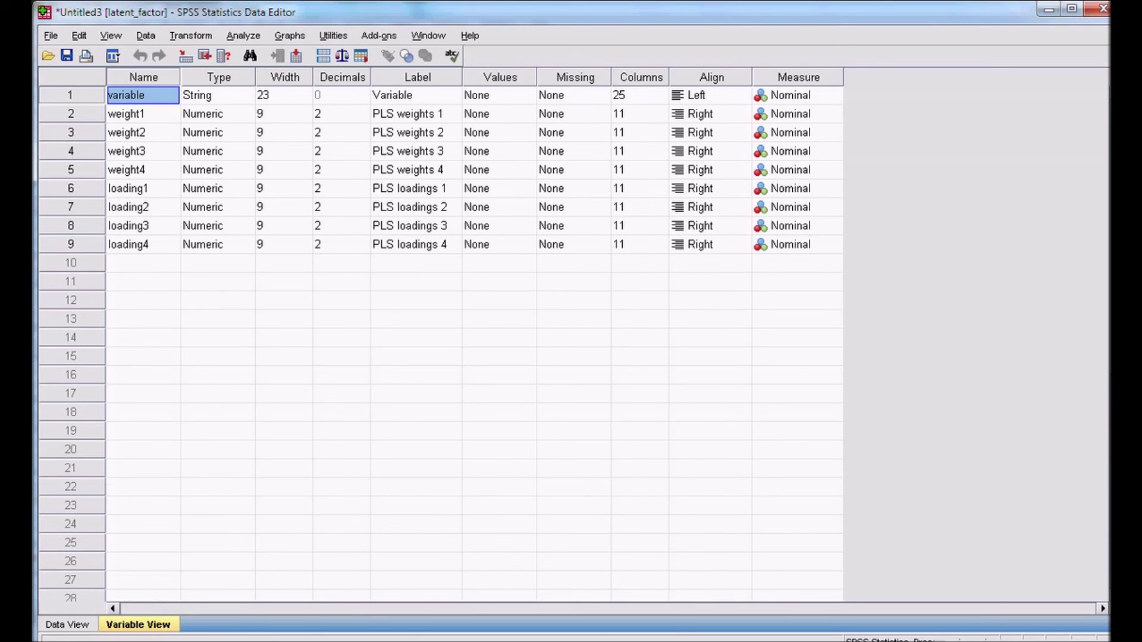
pyautogui.moveTo(241, 612)
pyautogui.click(305, 563)
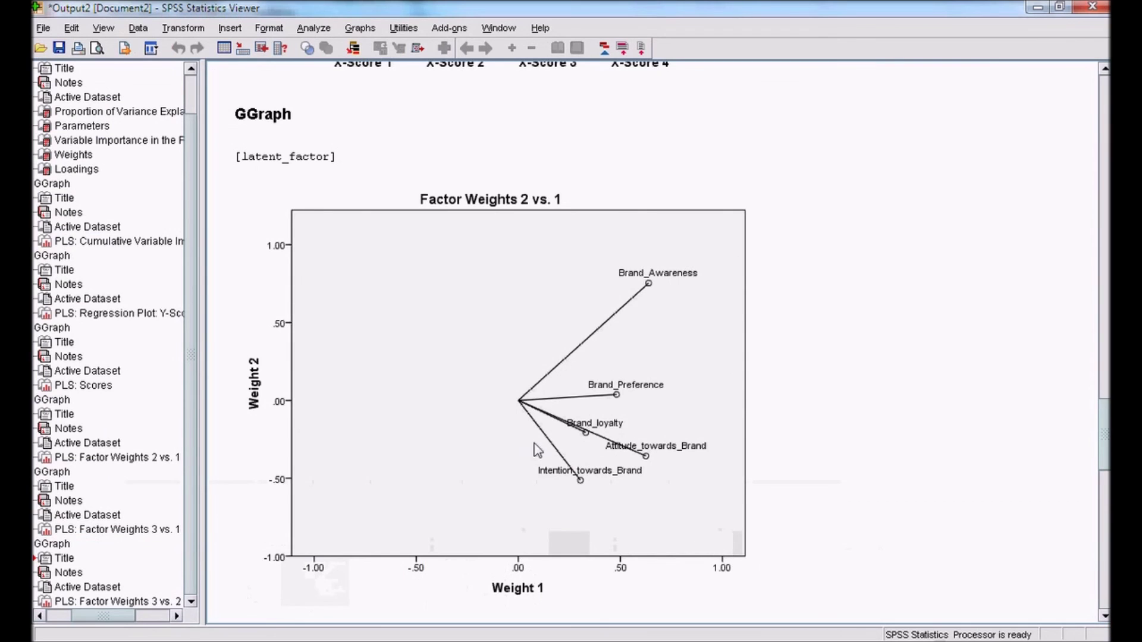
# Examine the Factor Weights 3 vs. 1 and Factor Weights 3 vs. 2 charts in the output.
pyautogui.scroll(-5, 536, 450)
pyautogui.scroll(-10, 537, 450)
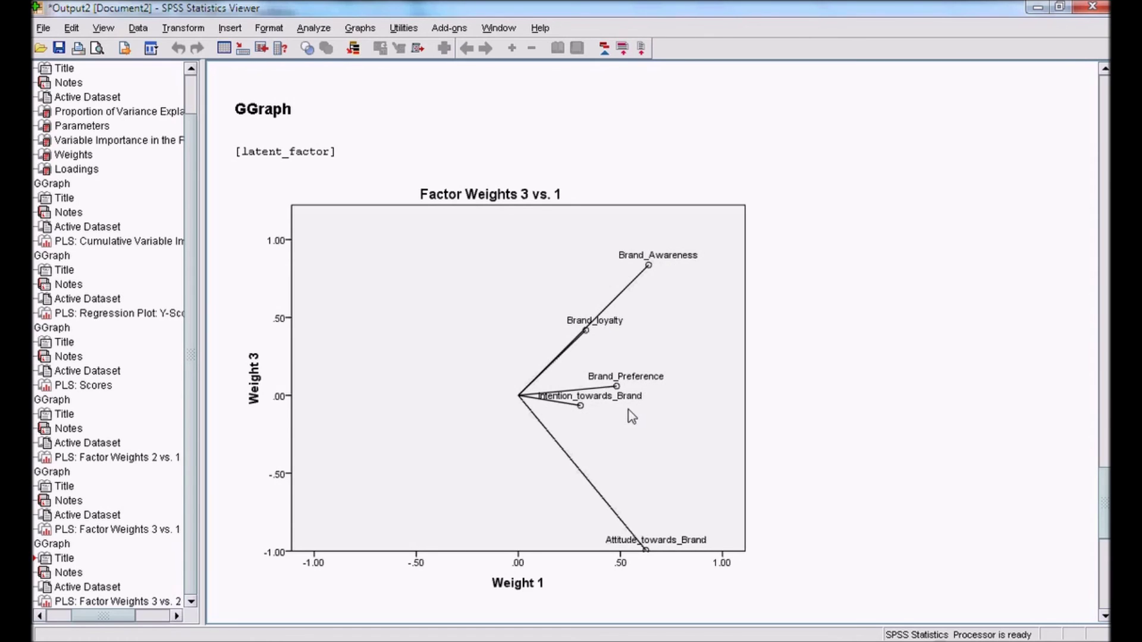
pyautogui.scroll(-6, 629, 410)
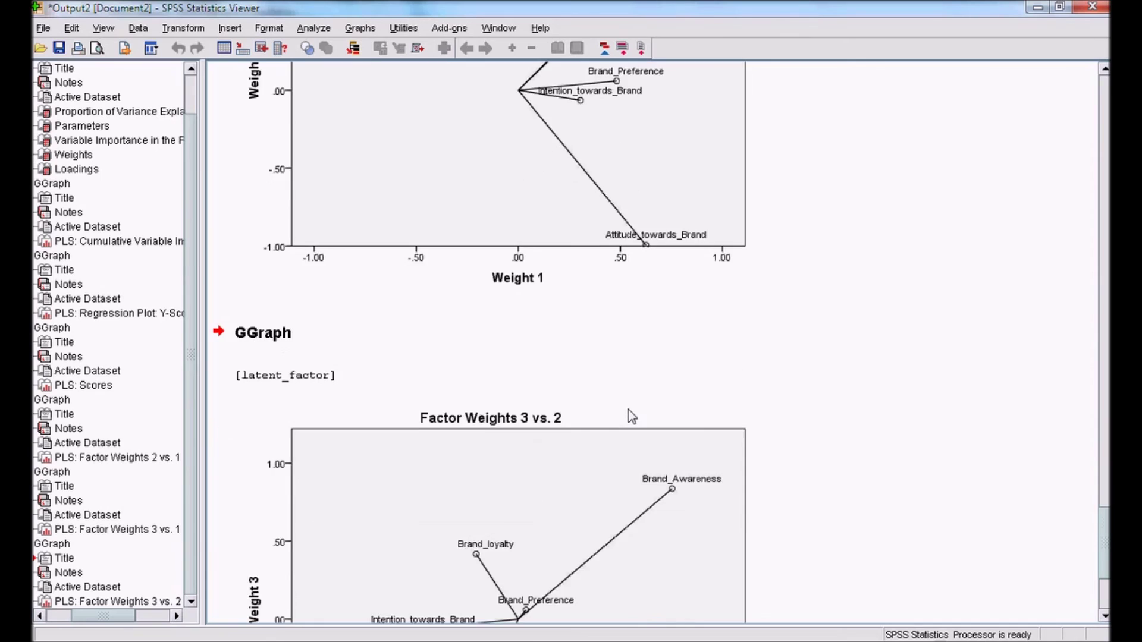
pyautogui.scroll(-2, 629, 409)
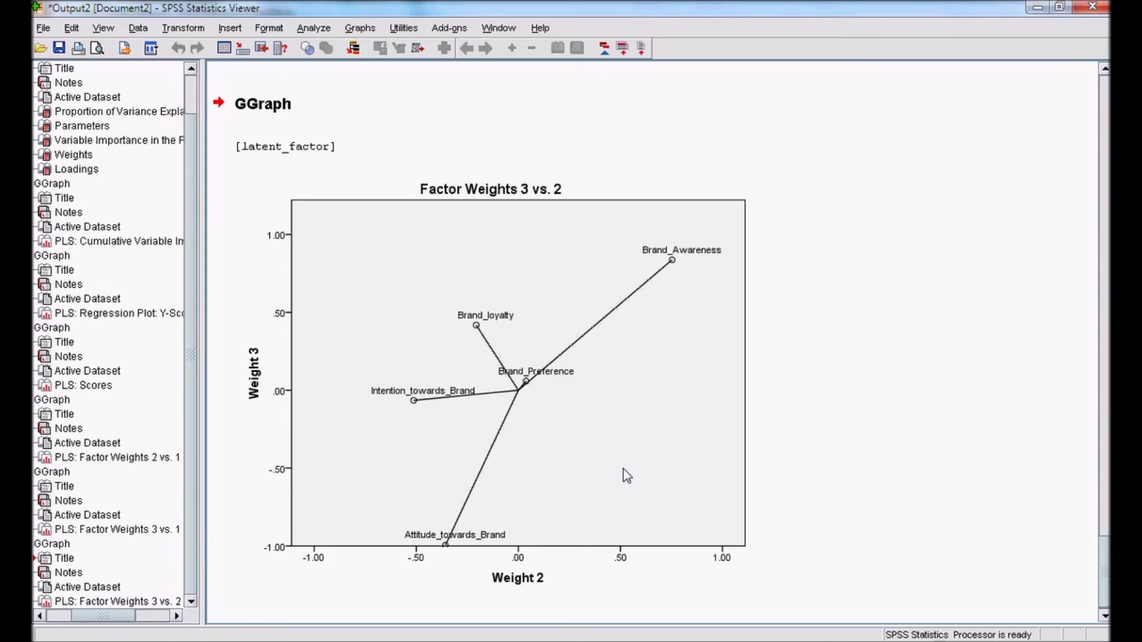
pyautogui.scroll(-1, 627, 476)
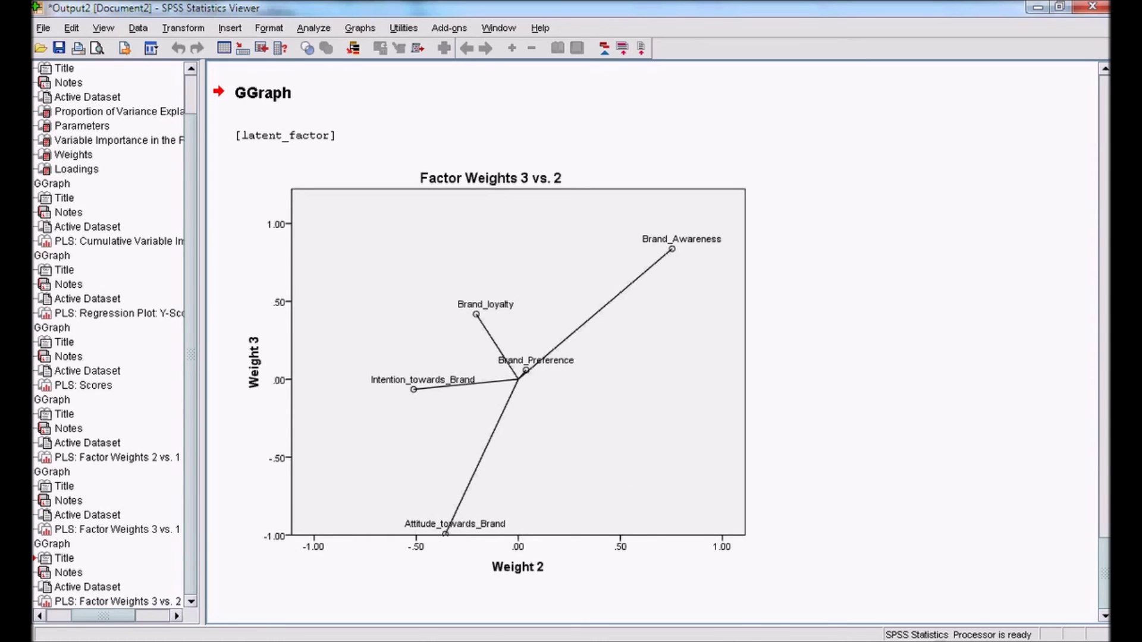
# Go back through the output document to review the Proportion of Variance Explained, Parameters and Variable Importance in the Projection tables.
pyautogui.moveTo(428, 641)
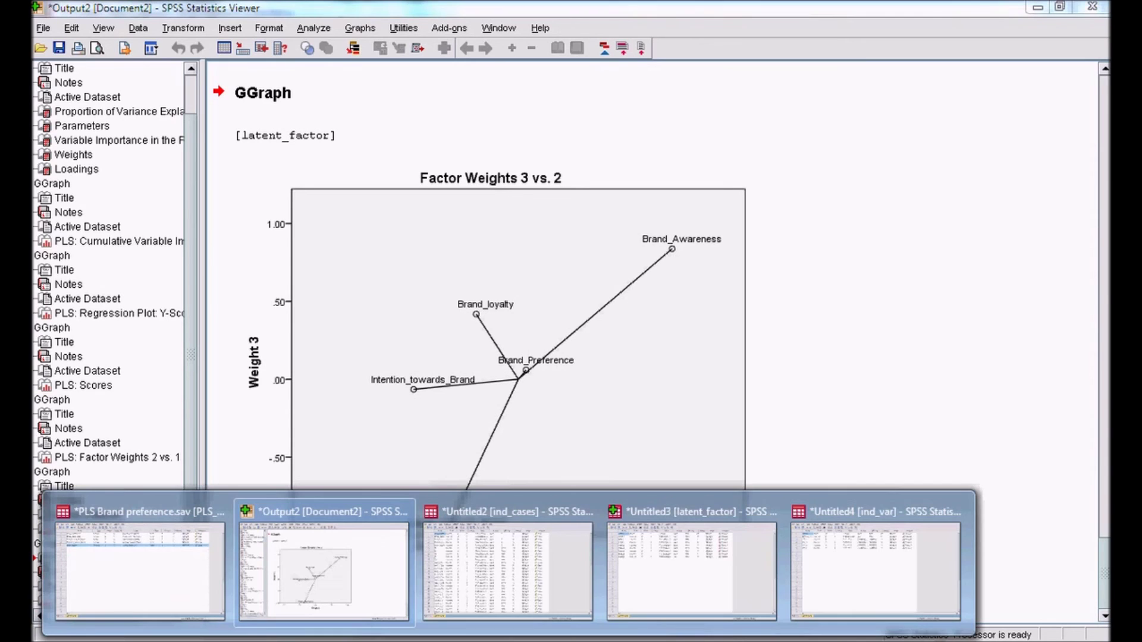
pyautogui.click(334, 568)
pyautogui.scroll(5, 647, 462)
pyautogui.scroll(12, 648, 464)
pyautogui.scroll(10, 649, 463)
pyautogui.scroll(12, 648, 463)
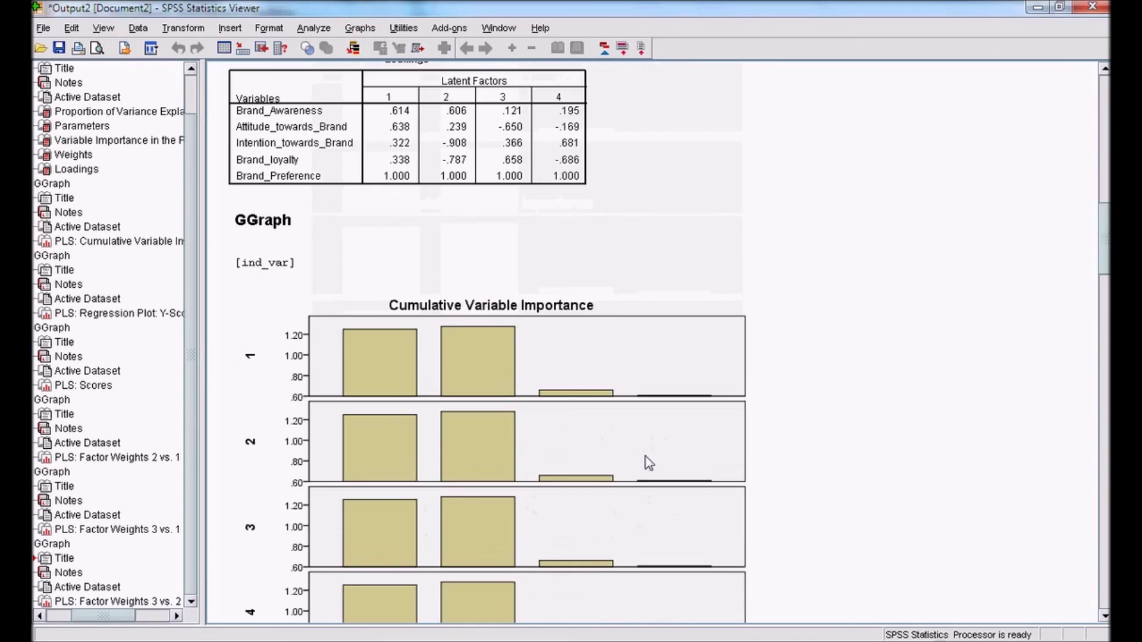
pyautogui.scroll(12, 648, 464)
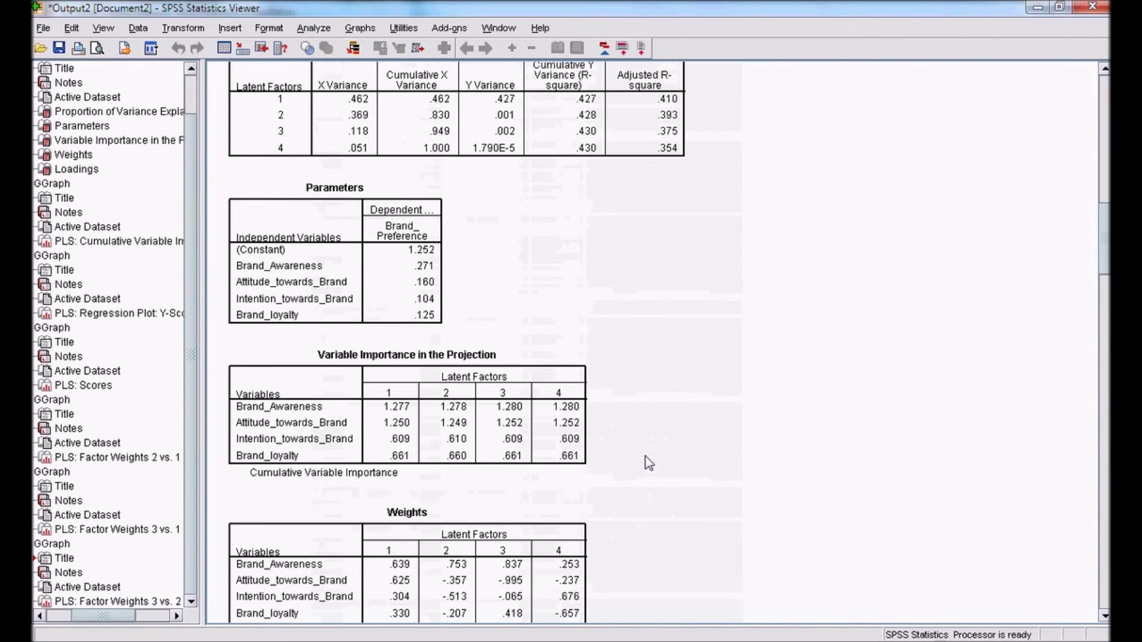
pyautogui.scroll(4, 648, 464)
pyautogui.scroll(-4, 649, 463)
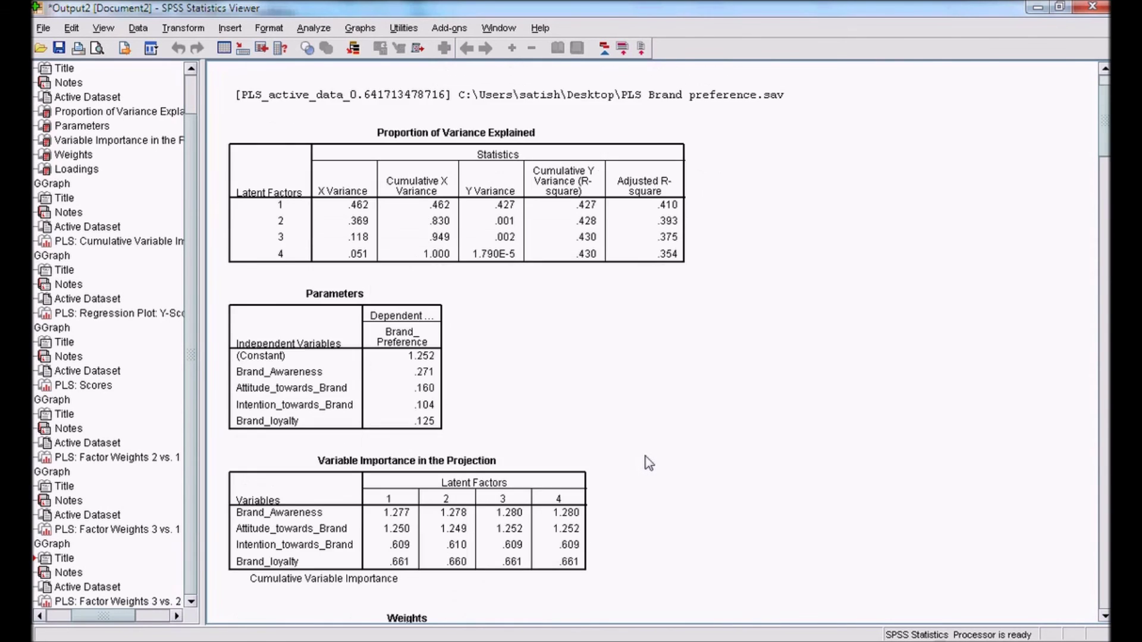